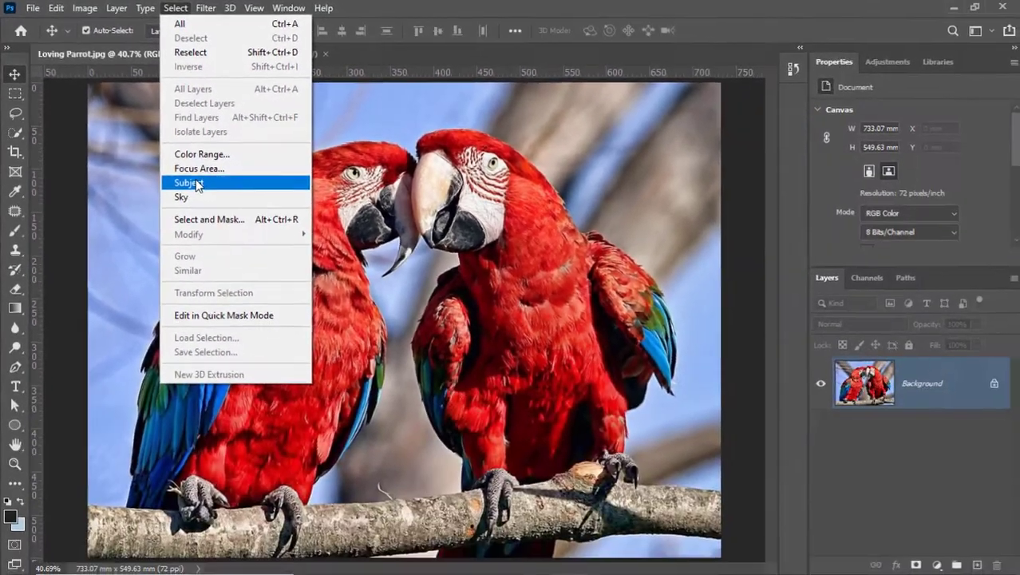
Step: Select both parrots with Select Subject and subtract the stray patch of sky beneath the left parrot's beak using the Quick Selection tool
{"action": "left_click", "coordinate": [305, 284]}
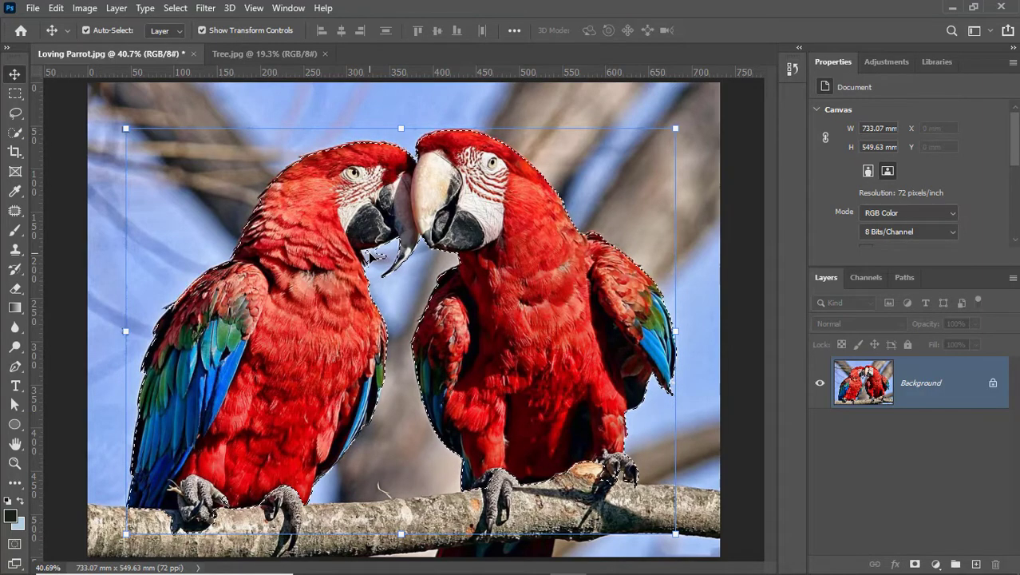
{"action": "key", "text": "ctrl+plus"}
{"action": "key", "text": "ctrl+plus"}
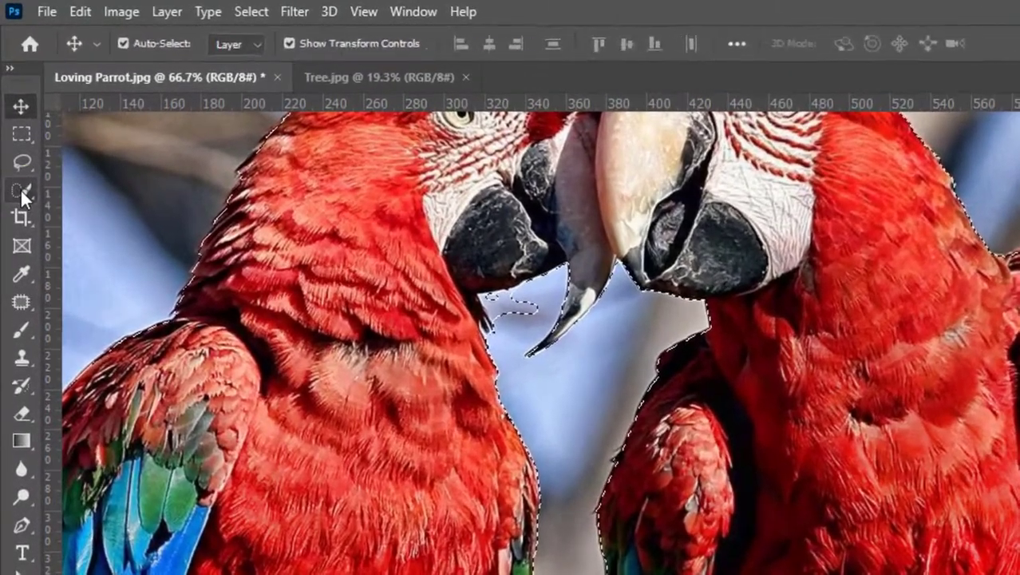
{"action": "left_click", "coordinate": [15, 132]}
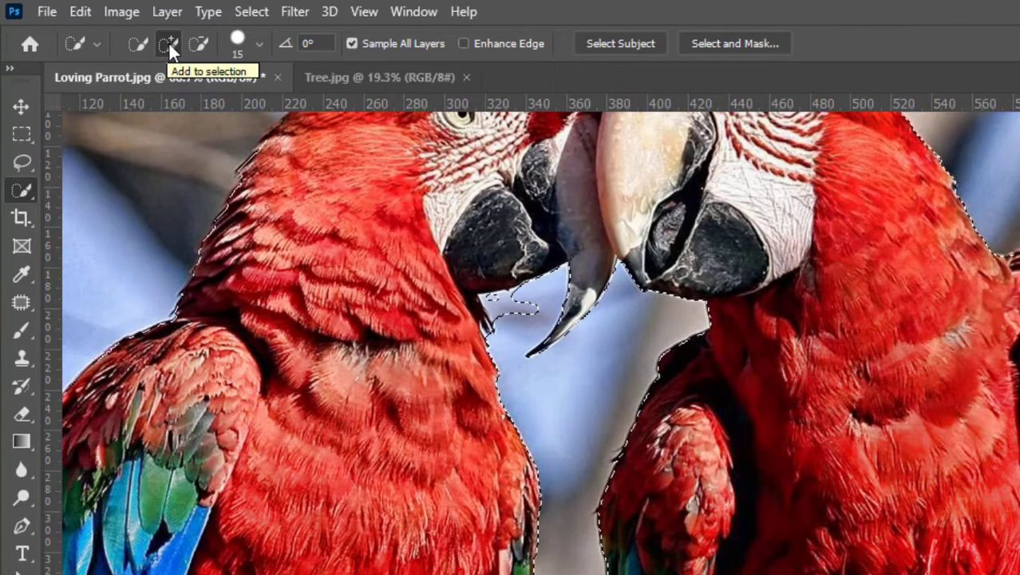
{"action": "left_click", "coordinate": [198, 45]}
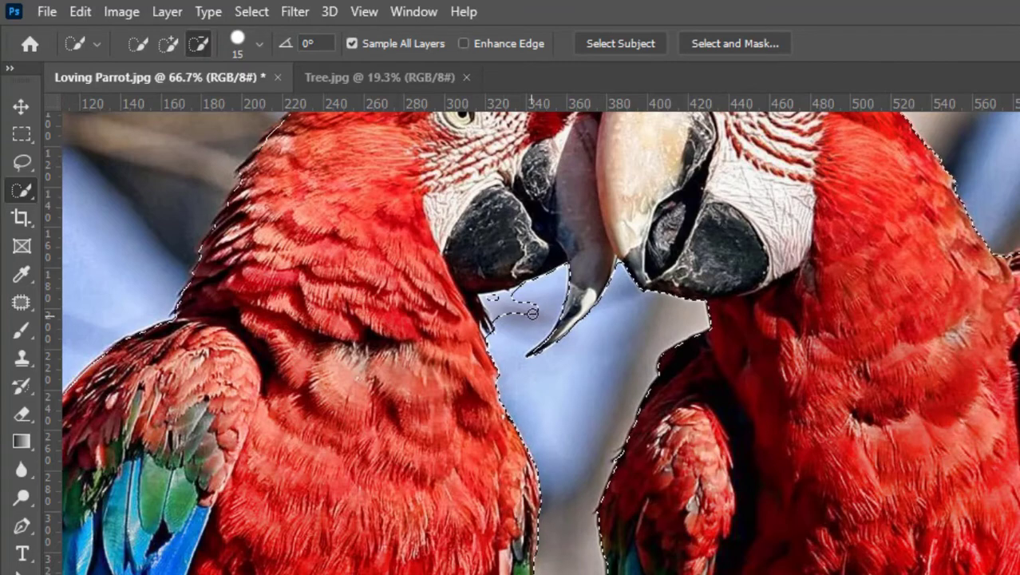
{"action": "left_click_drag", "start_coordinate": [533, 297], "coordinate": [524, 298]}
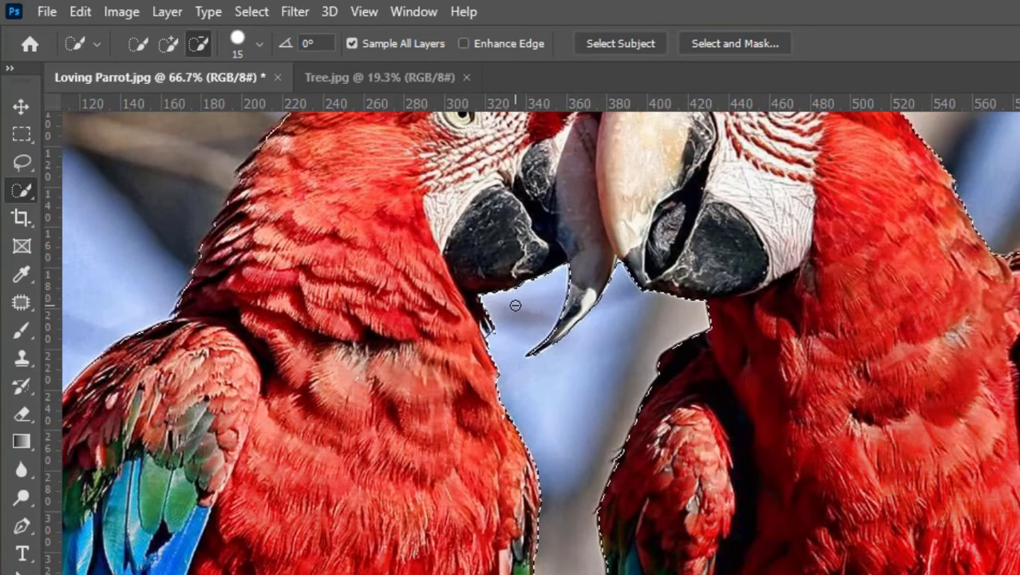
{"action": "scroll", "coordinate": [537, 347], "scroll_direction": "down", "scroll_amount": 2}
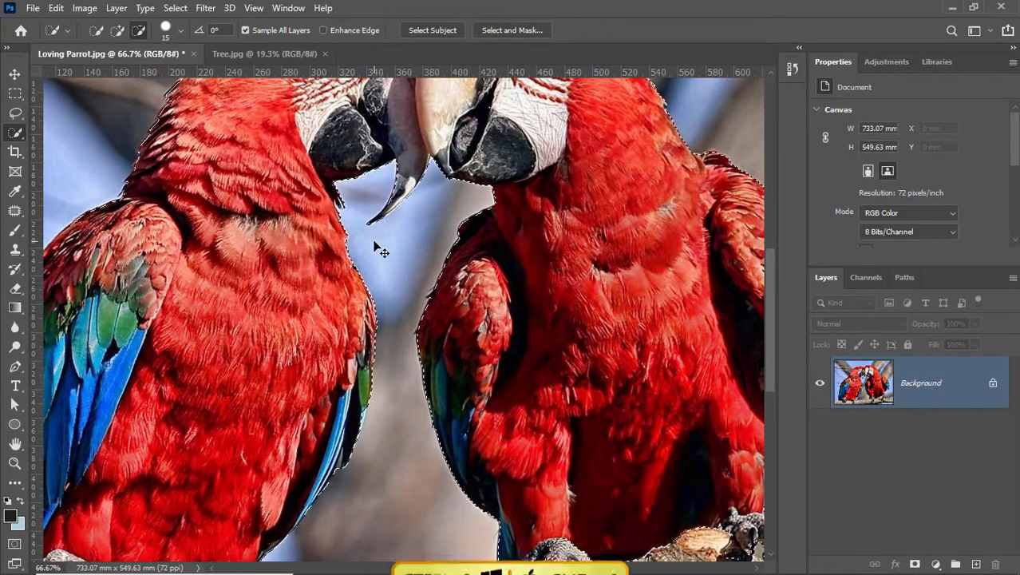
{"action": "key", "text": "ctrl+0"}
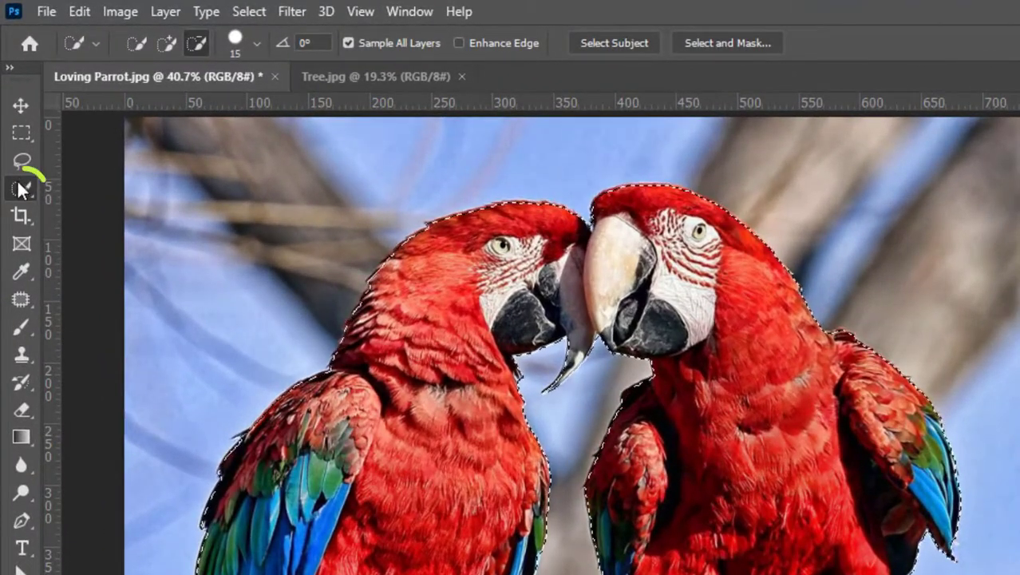
{"action": "left_click", "coordinate": [22, 189]}
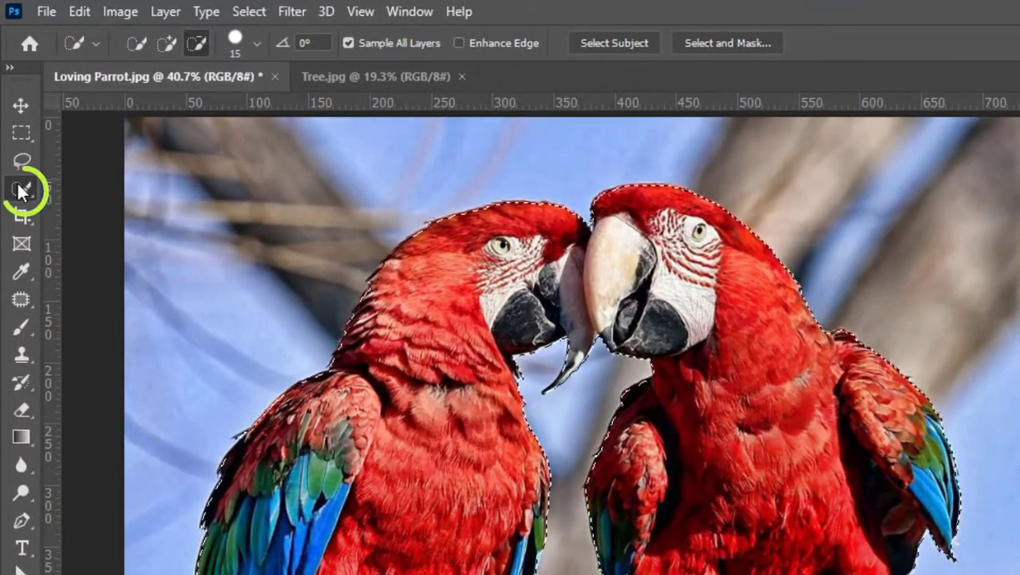
{"action": "left_click", "coordinate": [191, 42]}
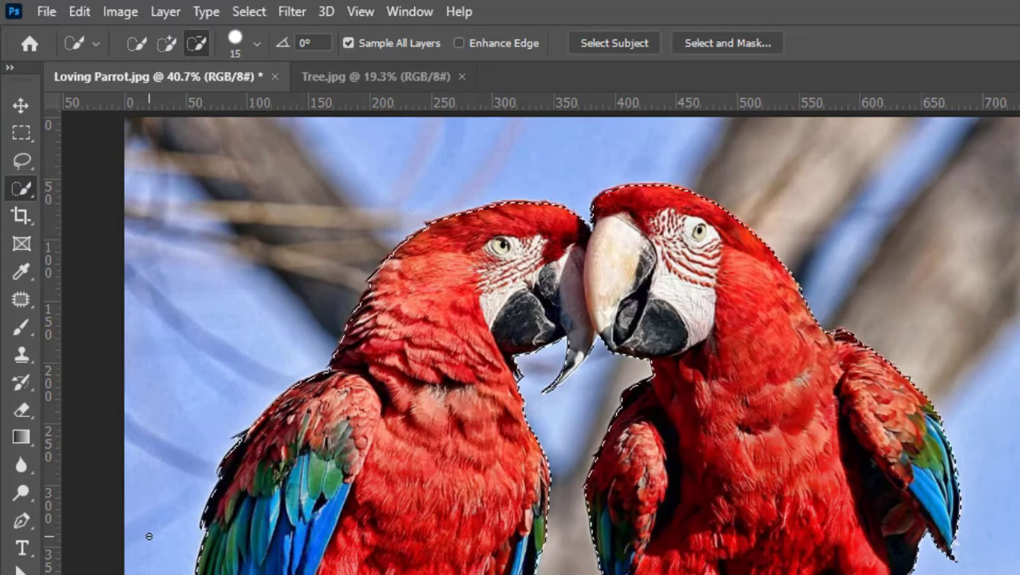
{"action": "left_click", "coordinate": [197, 42]}
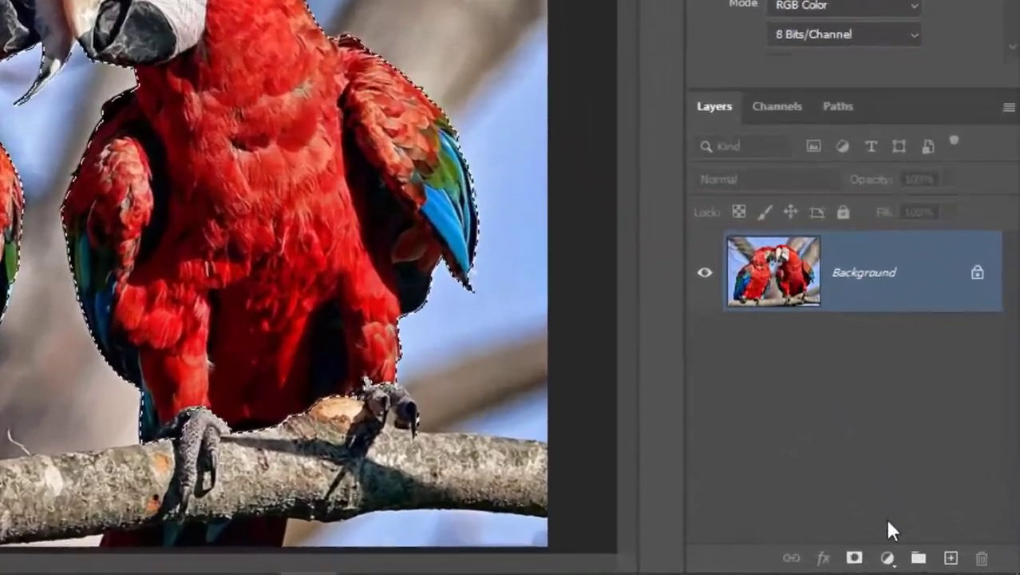
Step: Add a Hue/Saturation adjustment layer masked to the selected parrots and lower its hue to recolour them
{"action": "left_click", "coordinate": [934, 564]}
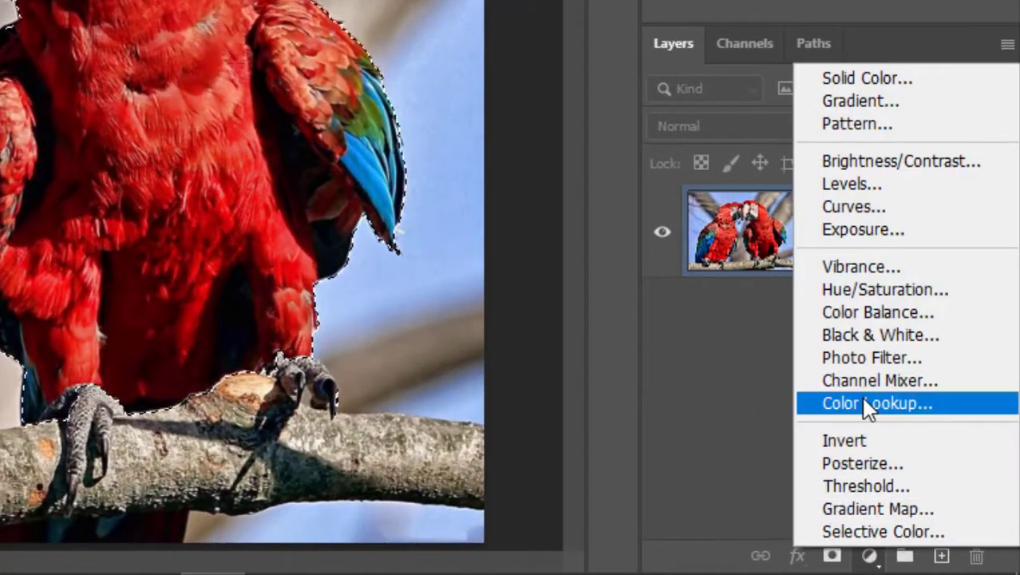
{"action": "left_click", "coordinate": [896, 294]}
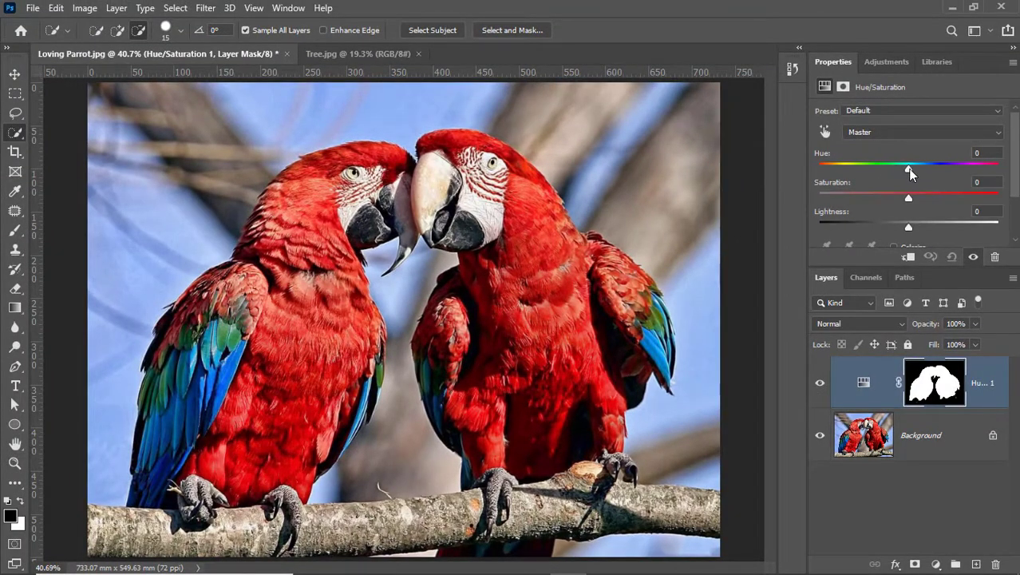
{"action": "left_click_drag", "start_coordinate": [908, 168], "coordinate": [891, 168]}
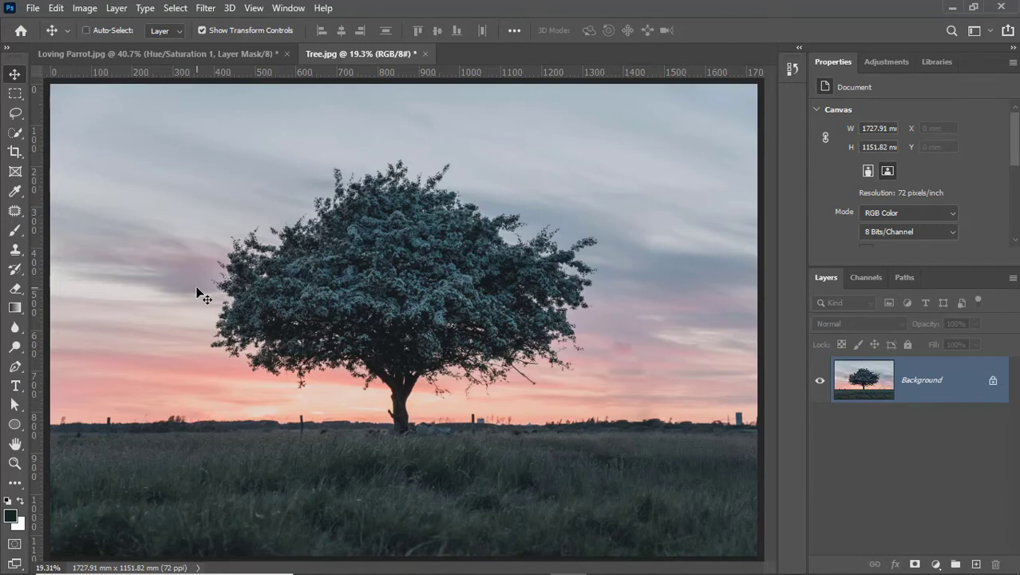
Step: Duplicate the Background layer of Tree.jpg and open Color Range for the copy
{"action": "key", "text": "ctrl+j"}
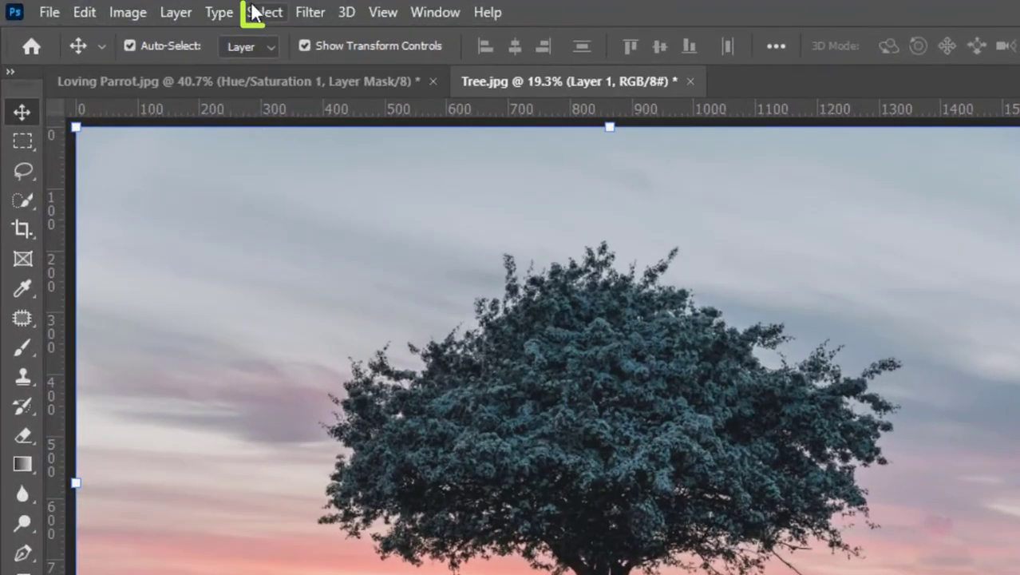
{"action": "left_click", "coordinate": [254, 12]}
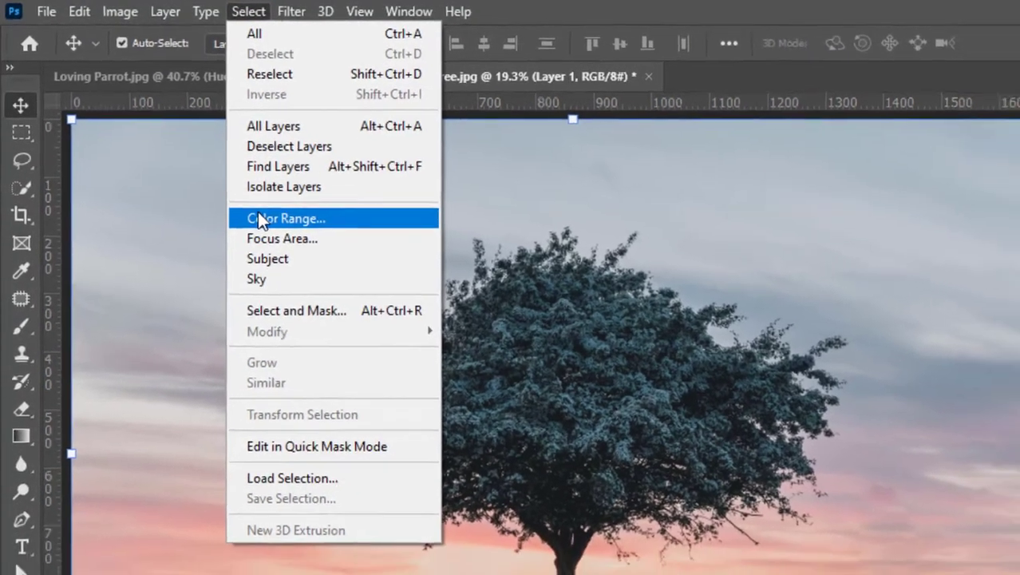
{"action": "left_click", "coordinate": [280, 232]}
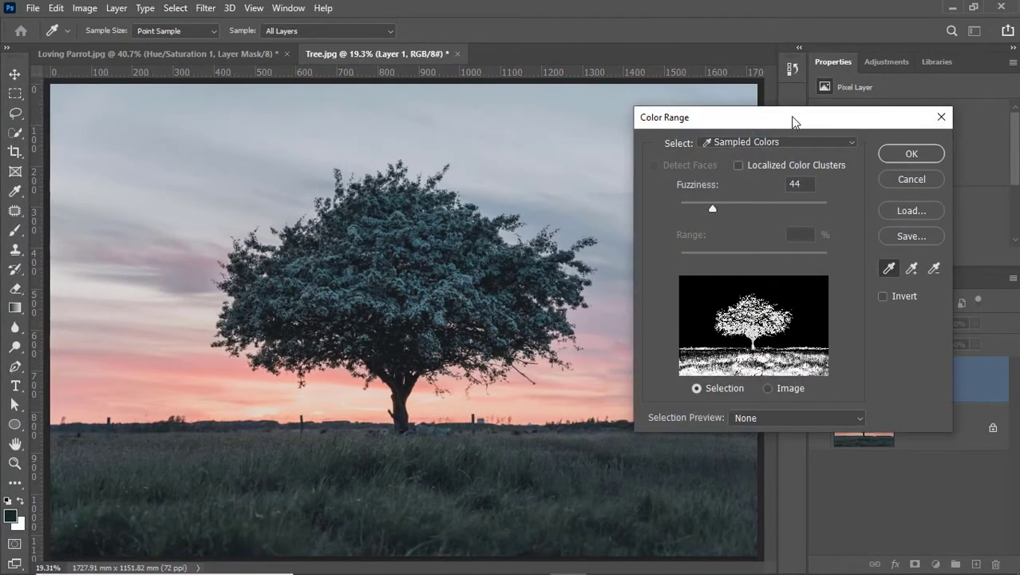
{"action": "left_click_drag", "start_coordinate": [793, 121], "coordinate": [754, 117]}
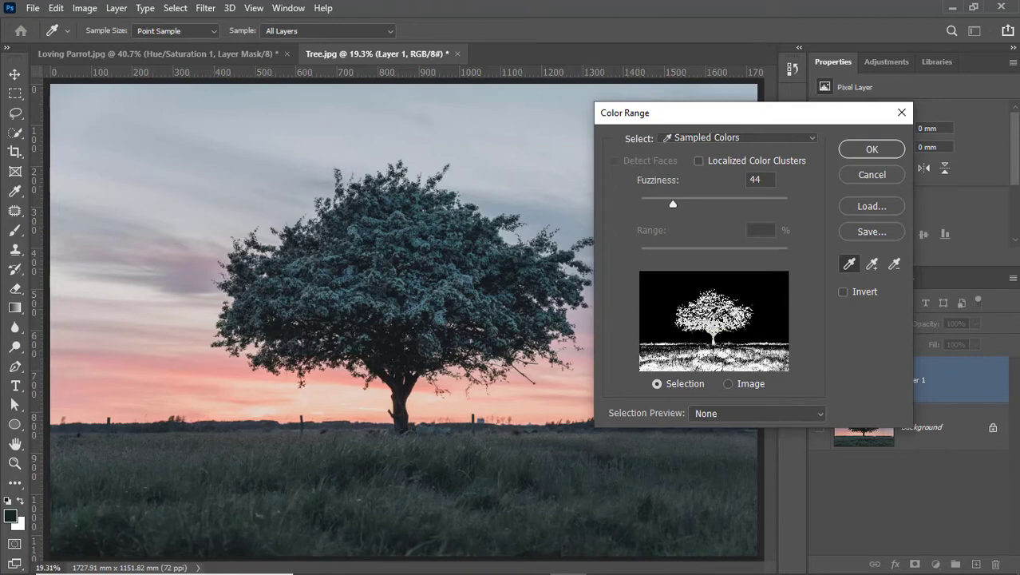
Step: Try sampling in the preview and the Reds and Midtones presets for the color range, and return to Sampled Colors
{"action": "left_click", "coordinate": [715, 328]}
{"action": "left_click_drag", "start_coordinate": [715, 328], "coordinate": [727, 351]}
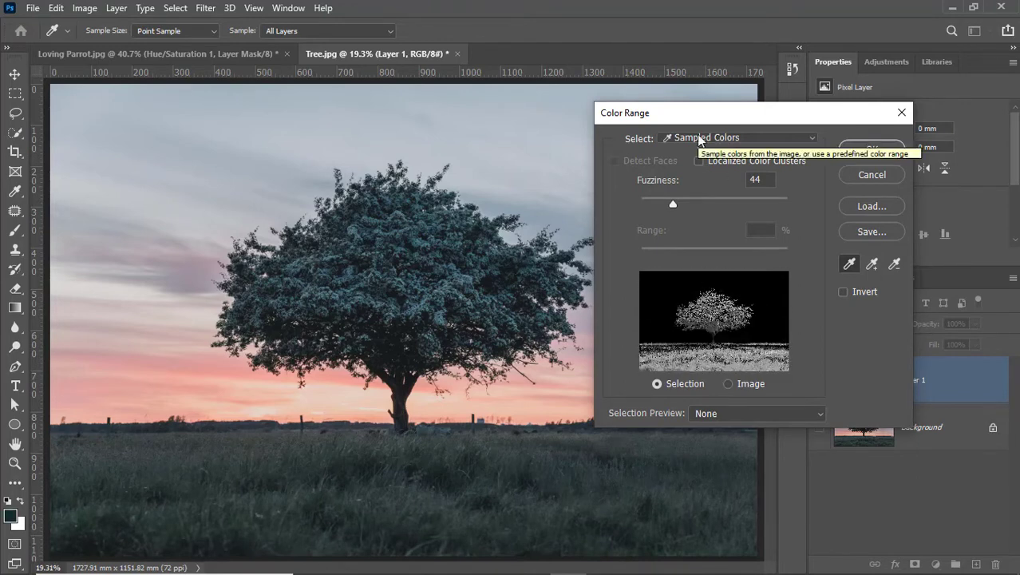
{"action": "left_click", "coordinate": [700, 139]}
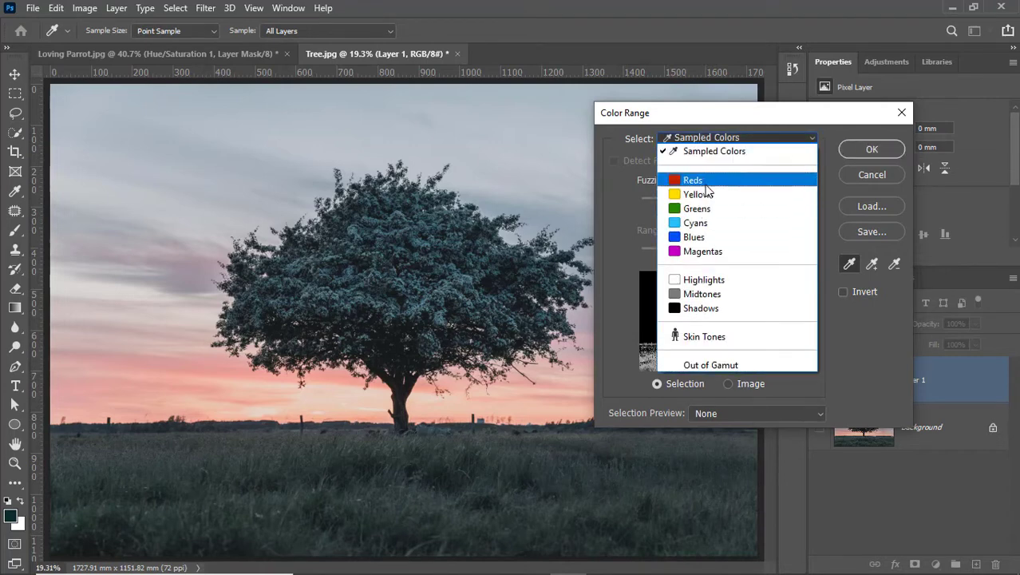
{"action": "left_click", "coordinate": [693, 180]}
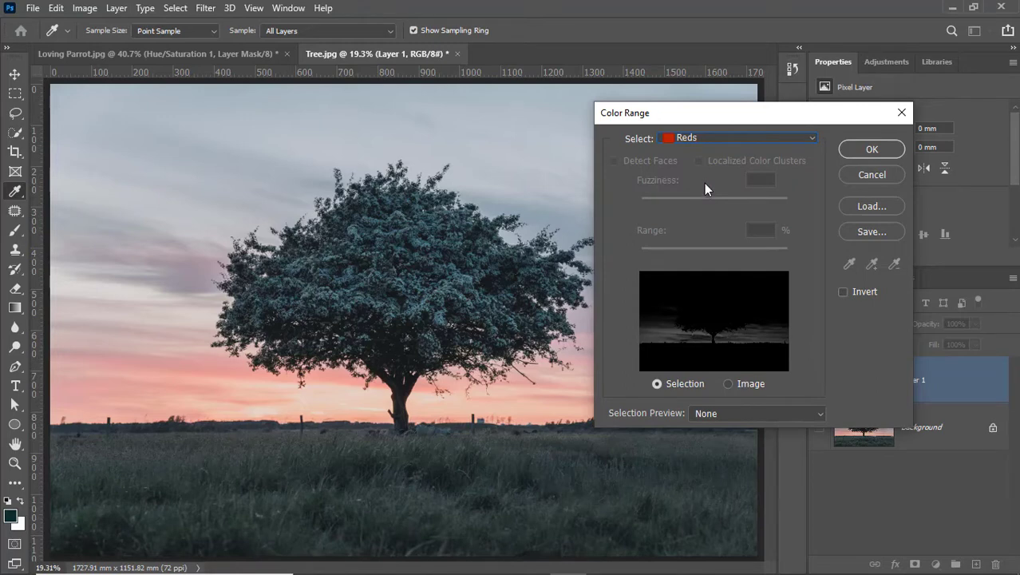
{"action": "left_click", "coordinate": [687, 139]}
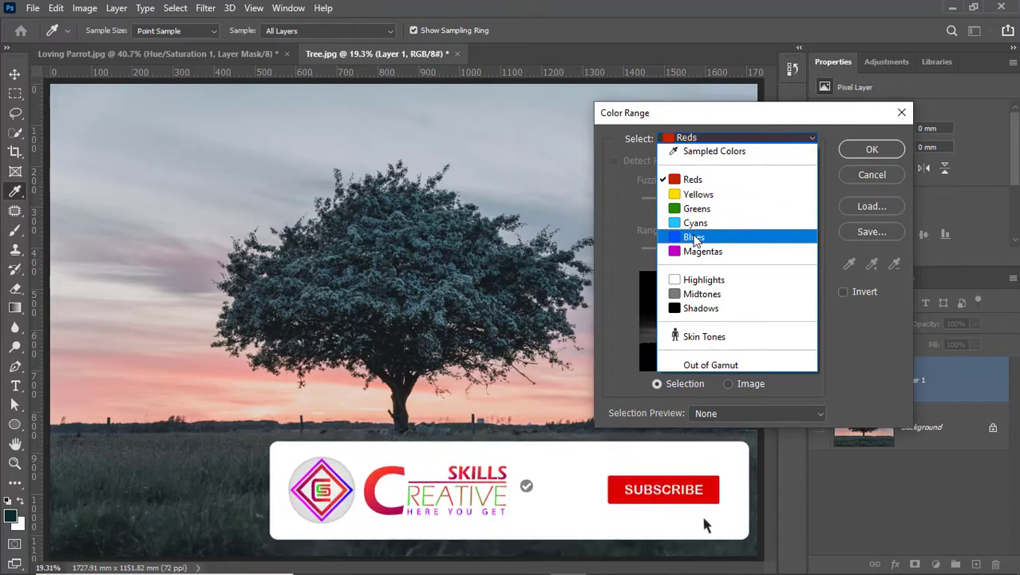
{"action": "left_click", "coordinate": [702, 295]}
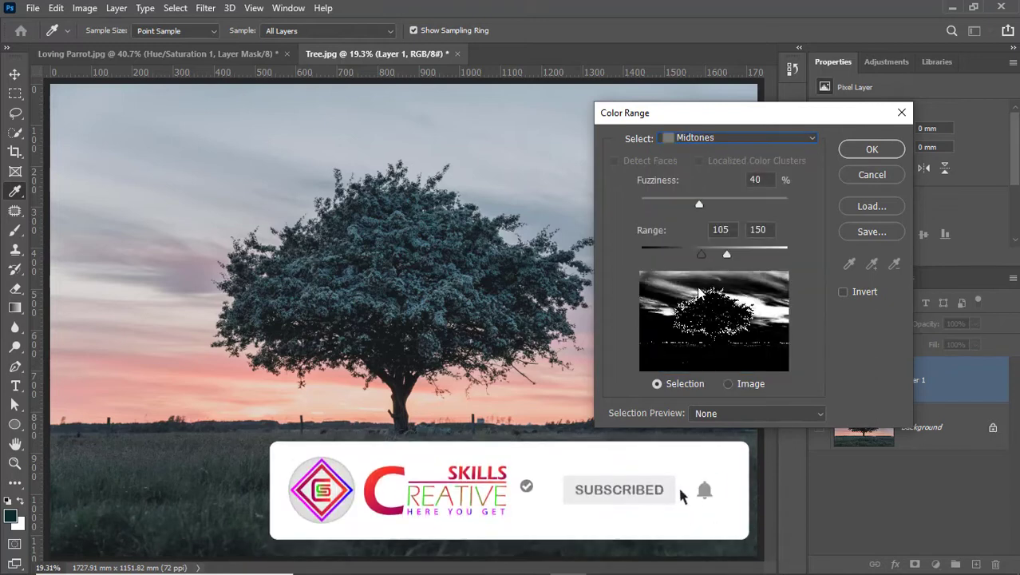
{"action": "left_click", "coordinate": [689, 141]}
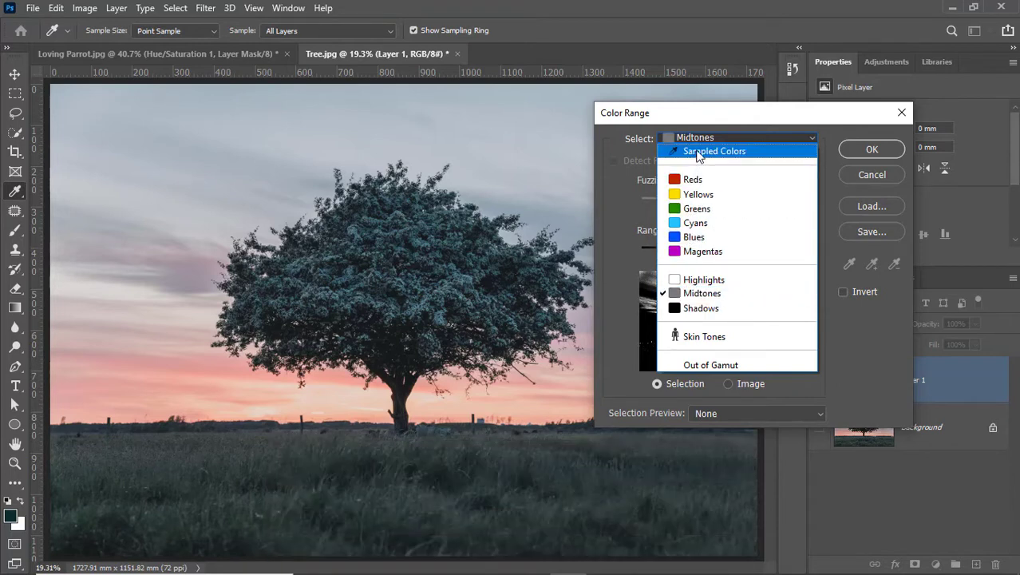
{"action": "left_click", "coordinate": [697, 152]}
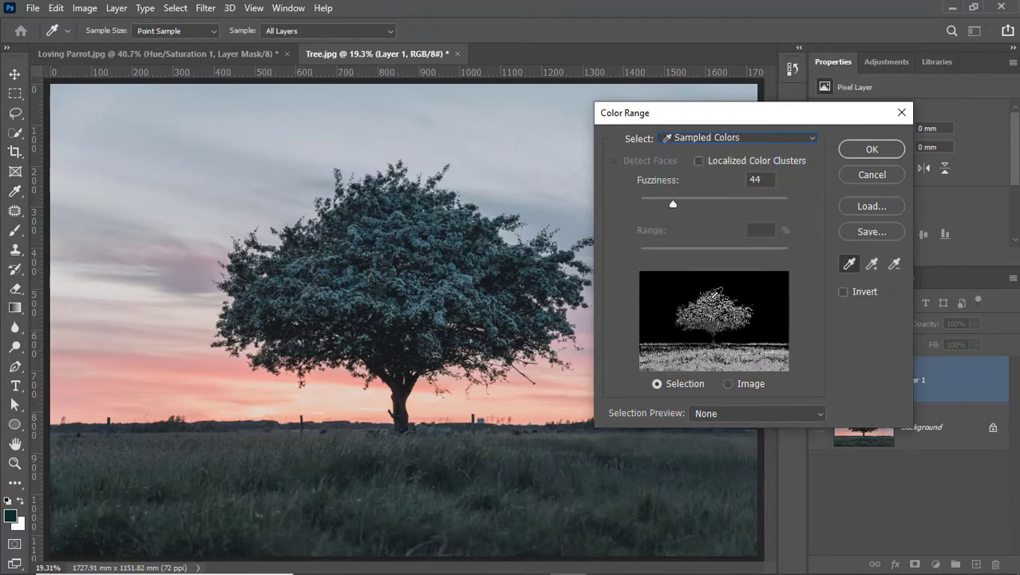
Step: Sample the dark tree foliage in the Color Range preview, add the remaining foliage tones to the sample, and apply the selection
{"action": "left_click", "coordinate": [709, 313]}
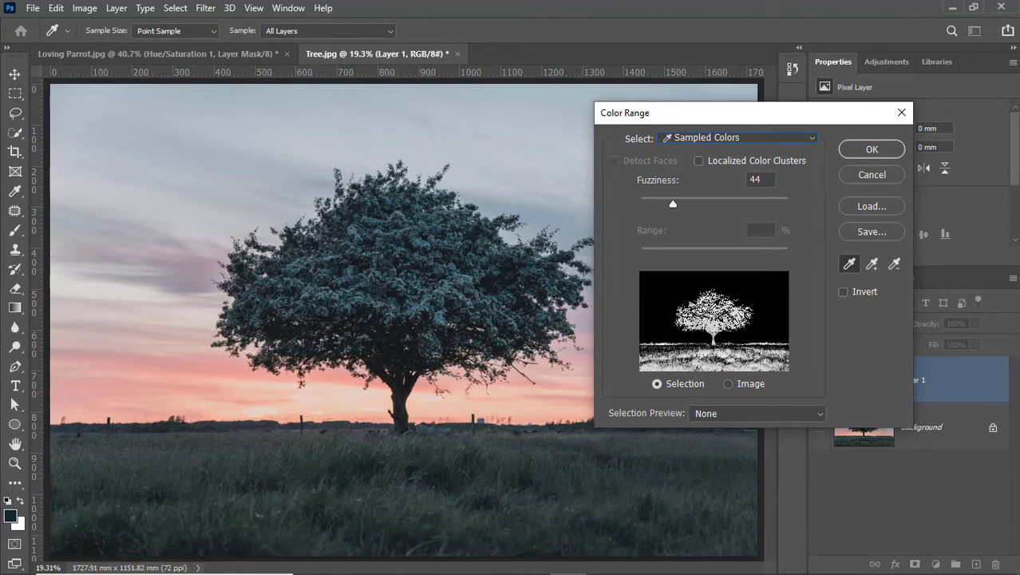
{"action": "left_click", "coordinate": [711, 311]}
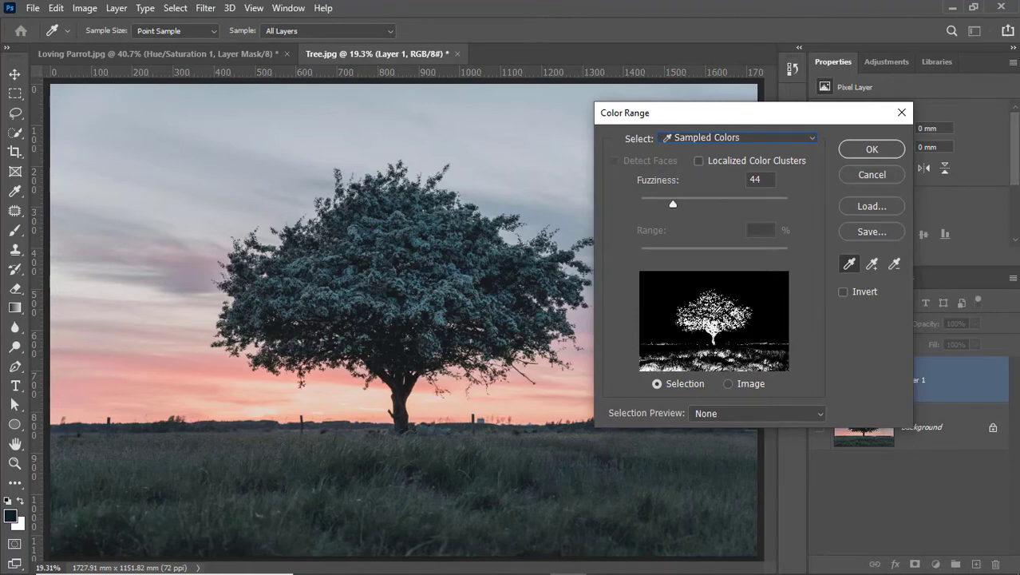
{"action": "left_click", "coordinate": [873, 265]}
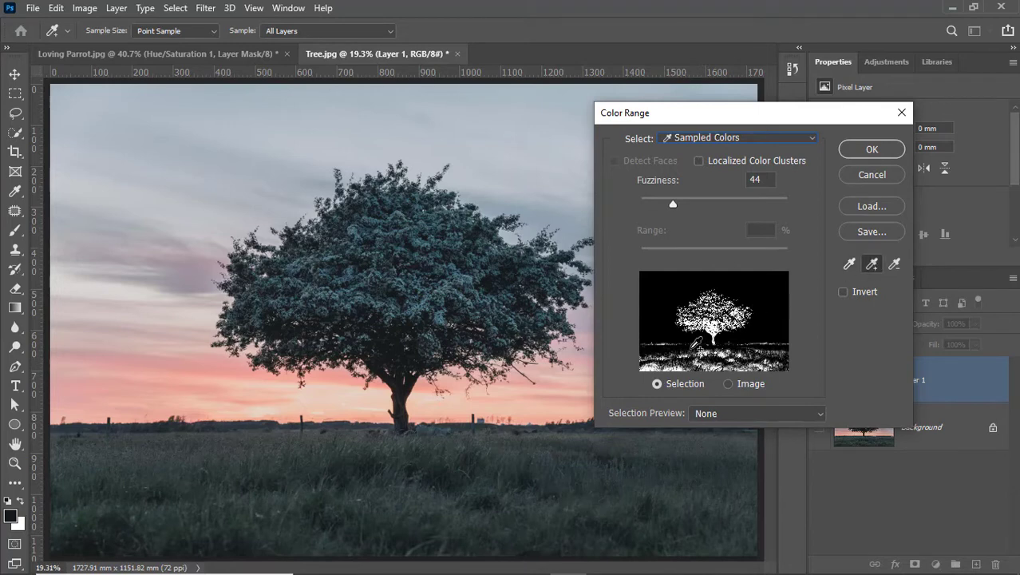
{"action": "left_click", "coordinate": [722, 322]}
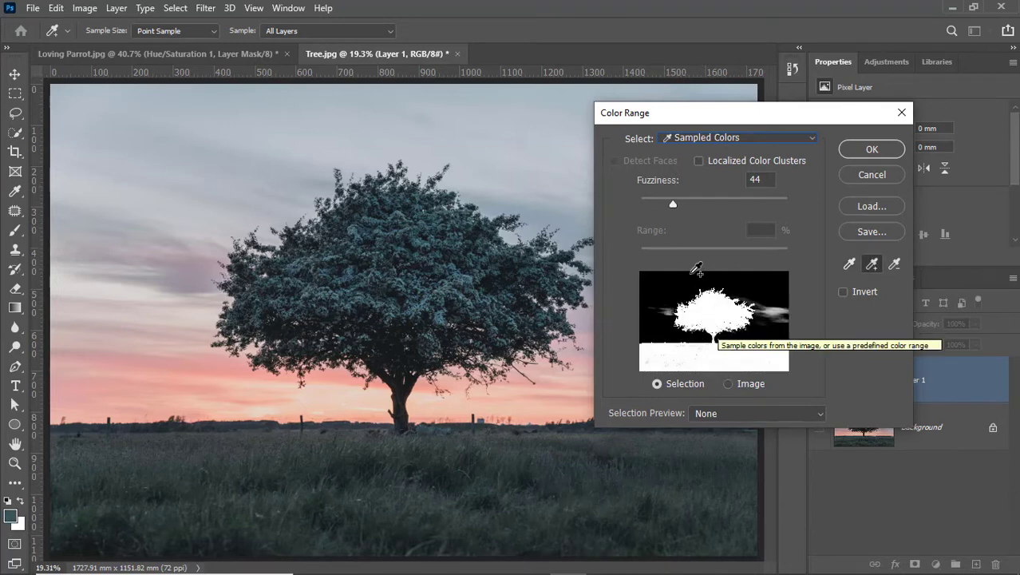
{"action": "left_click", "coordinate": [862, 150]}
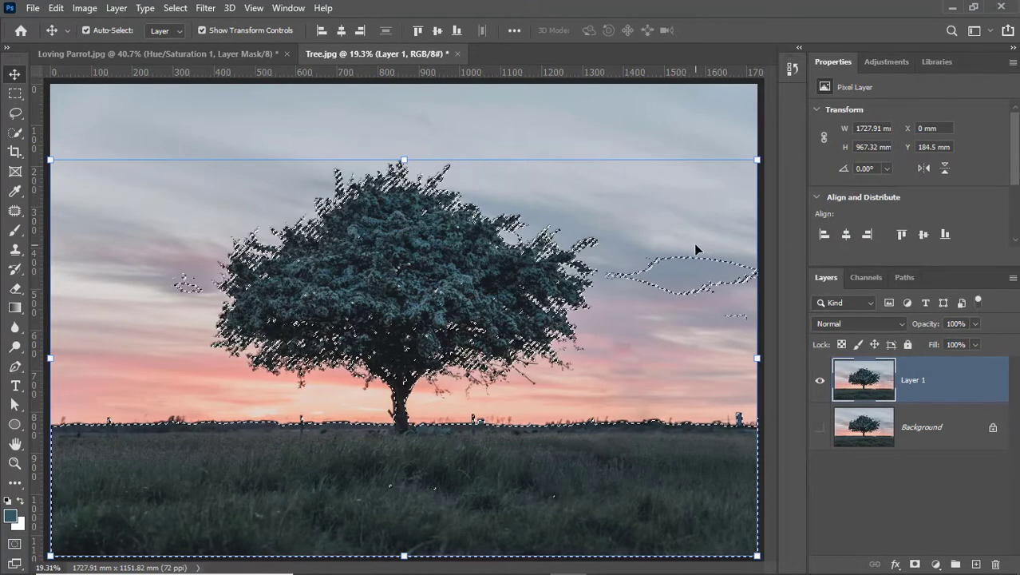
Step: Subtract the stray sky patches and the ground area from the tree selection with the Rectangular Marquee tool
{"action": "key", "text": "ctrl+plus"}
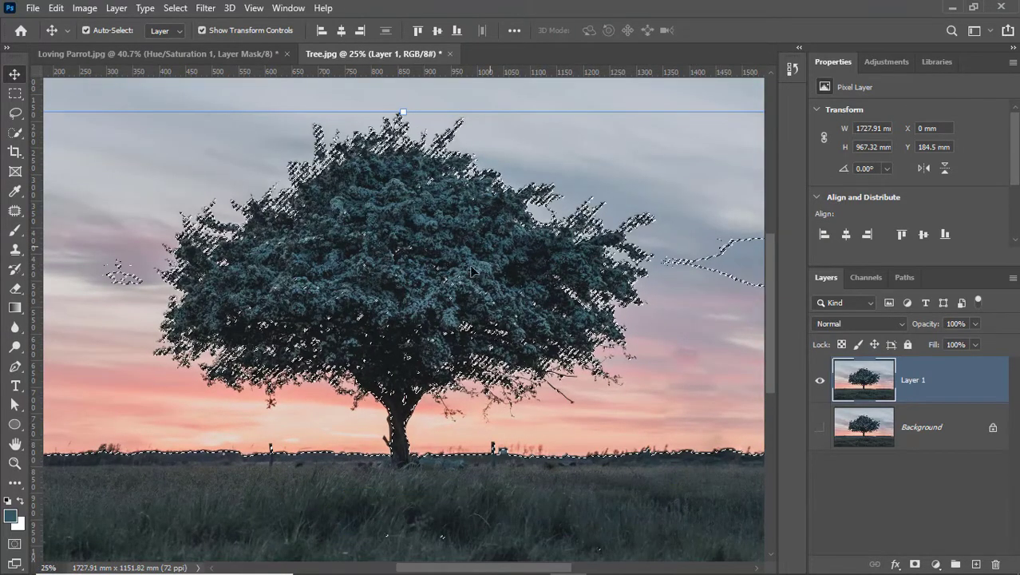
{"action": "key", "text": "ctrl"}
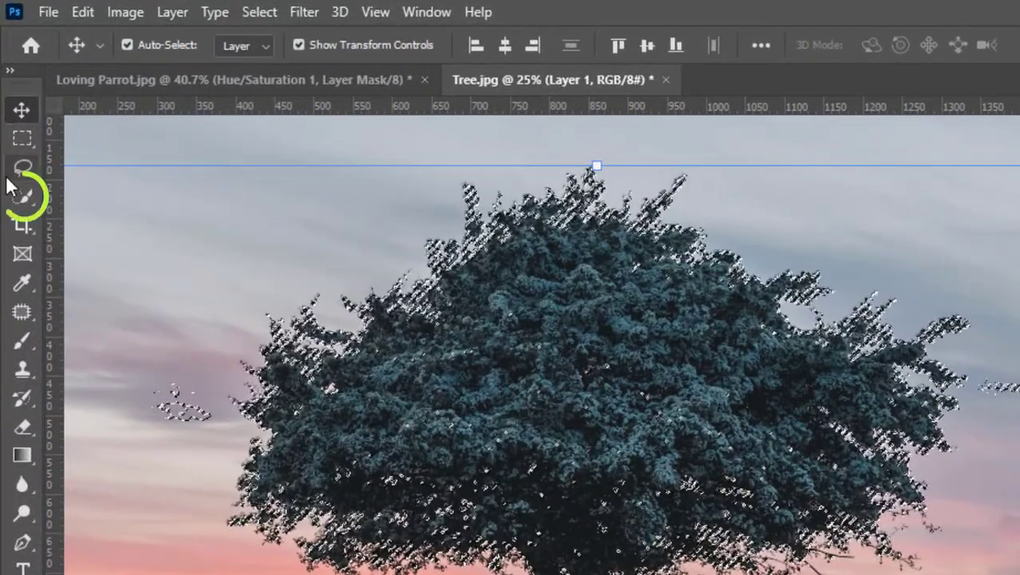
{"action": "left_click", "coordinate": [21, 181]}
{"action": "left_click", "coordinate": [208, 48]}
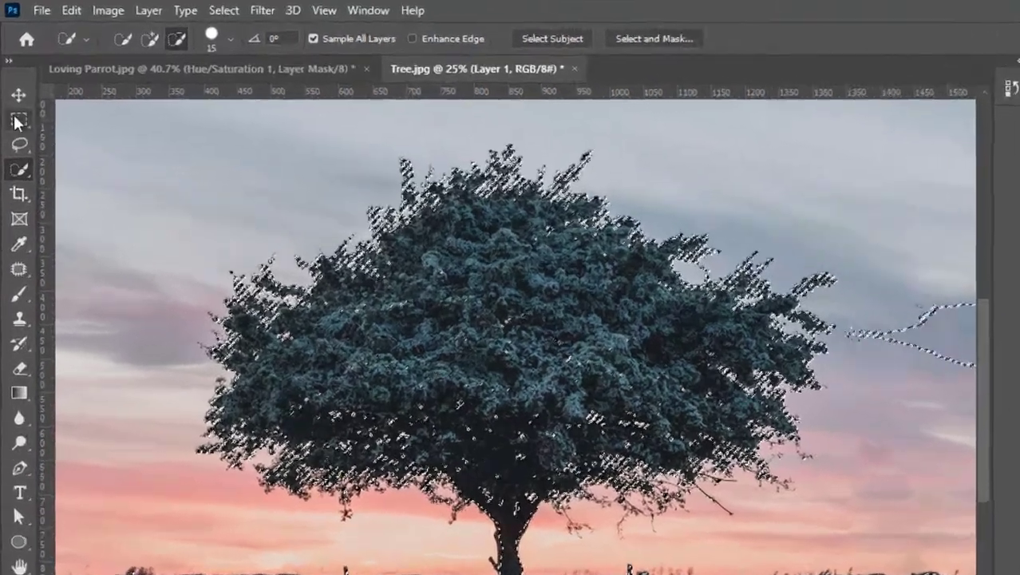
{"action": "left_click", "coordinate": [17, 121]}
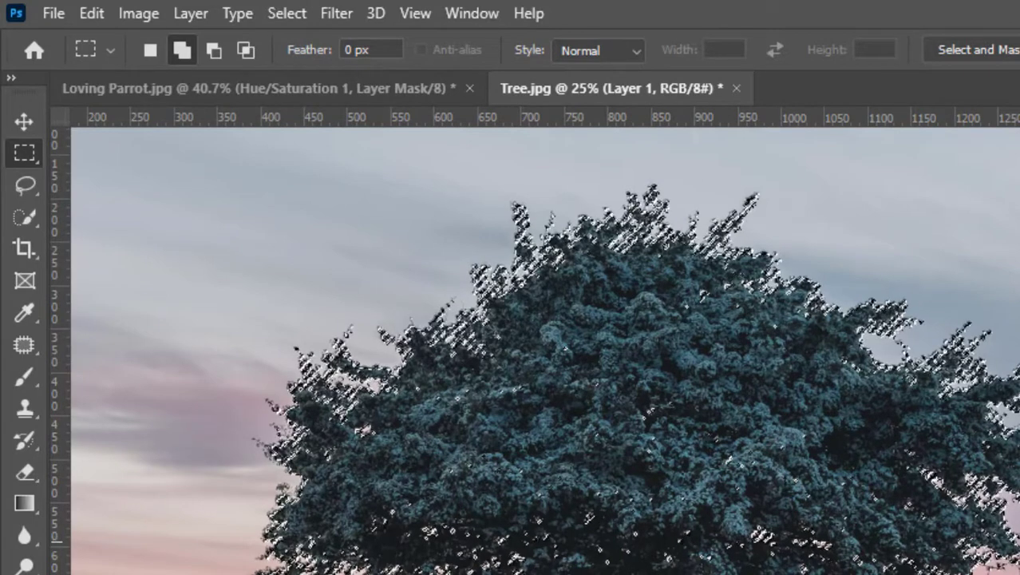
{"action": "key", "text": "ctrl+d"}
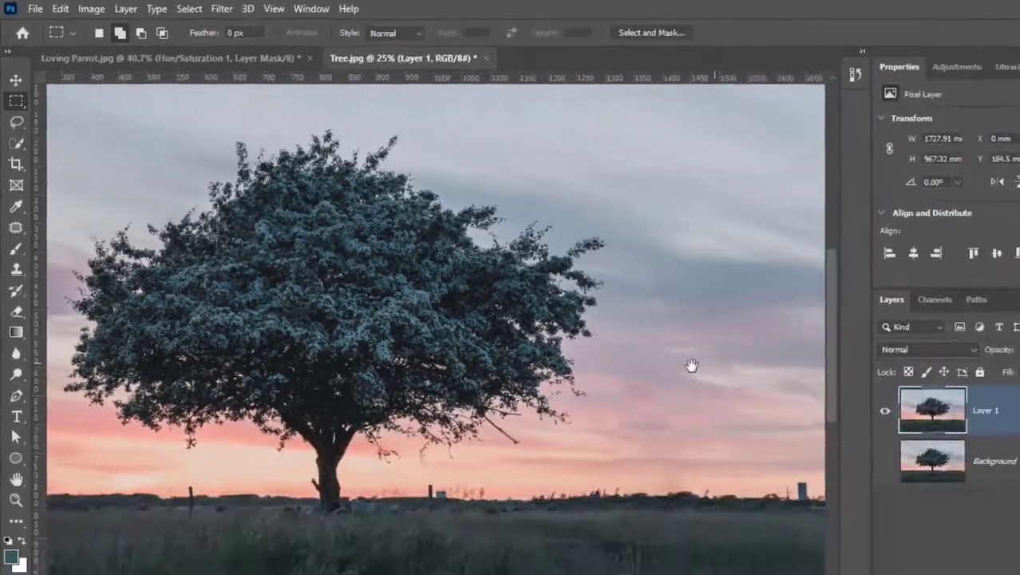
{"action": "left_click_drag", "start_coordinate": [691, 366], "coordinate": [595, 342]}
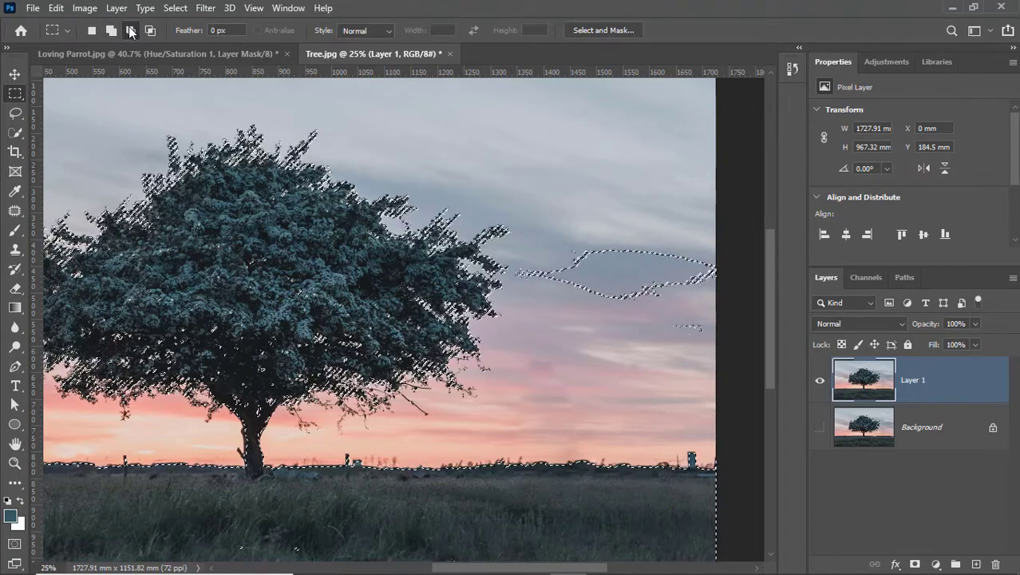
{"action": "left_click_drag", "start_coordinate": [717, 238], "coordinate": [515, 342]}
{"action": "scroll", "coordinate": [549, 326], "scroll_direction": "down", "scroll_amount": 3}
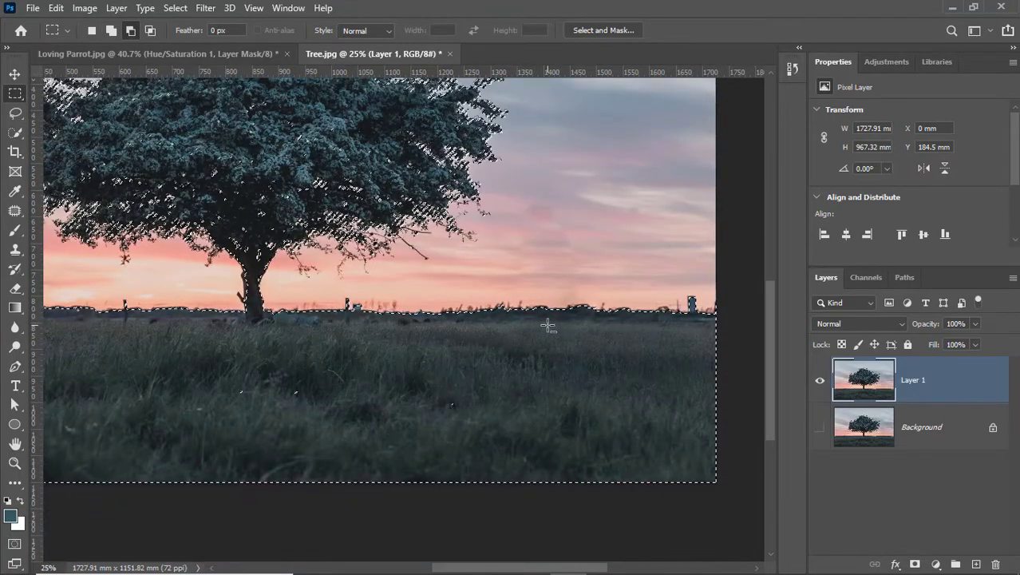
{"action": "key", "text": "ctrl+0"}
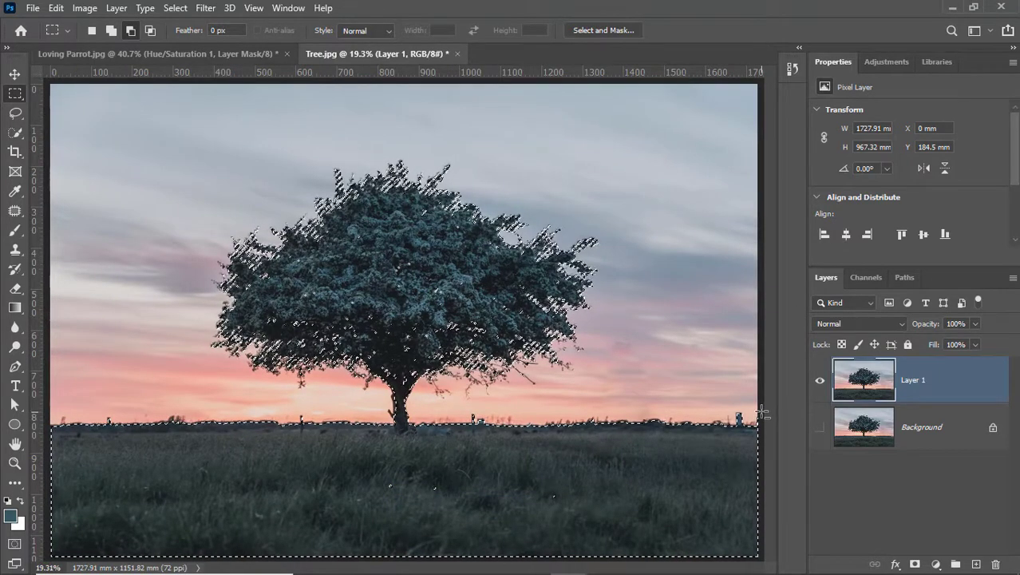
{"action": "left_click_drag", "start_coordinate": [762, 412], "coordinate": [36, 559]}
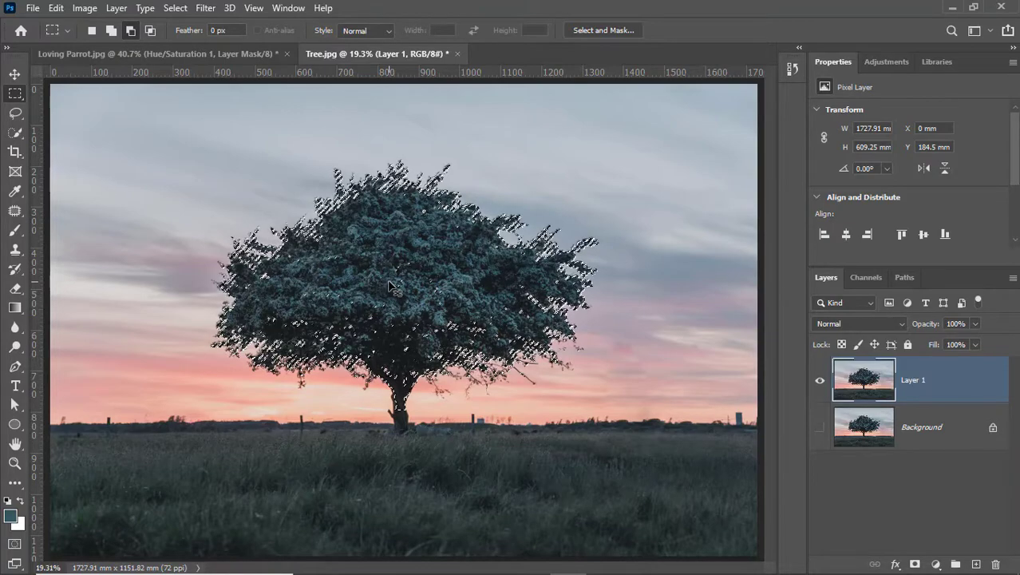
Step: Check the edges of the tree selection and turn it into a layer mask on Layer 1
{"action": "key", "text": "ctrl+plus"}
{"action": "key", "text": "ctrl+plus"}
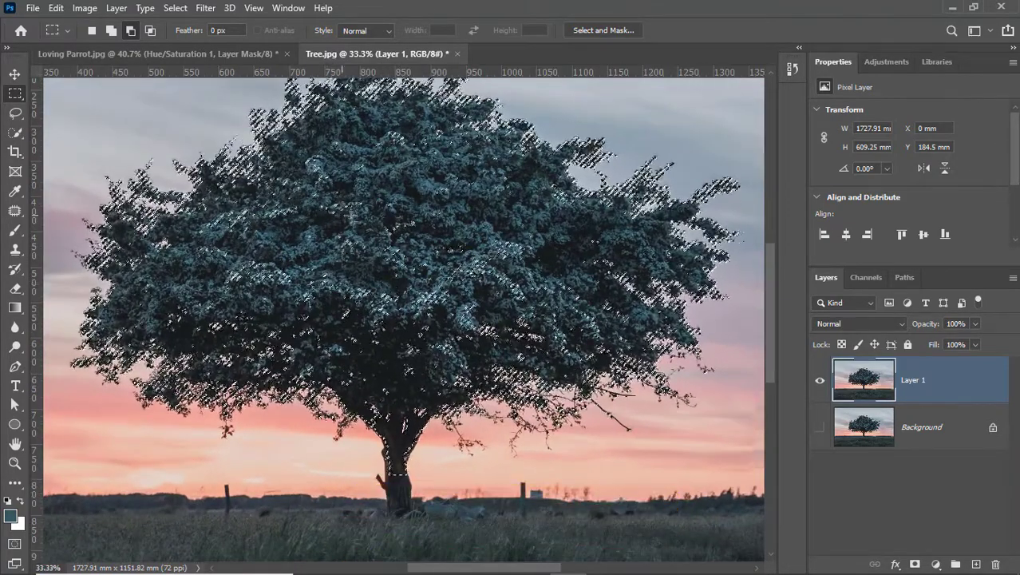
{"action": "scroll", "coordinate": [478, 293], "scroll_direction": "up", "scroll_amount": 3}
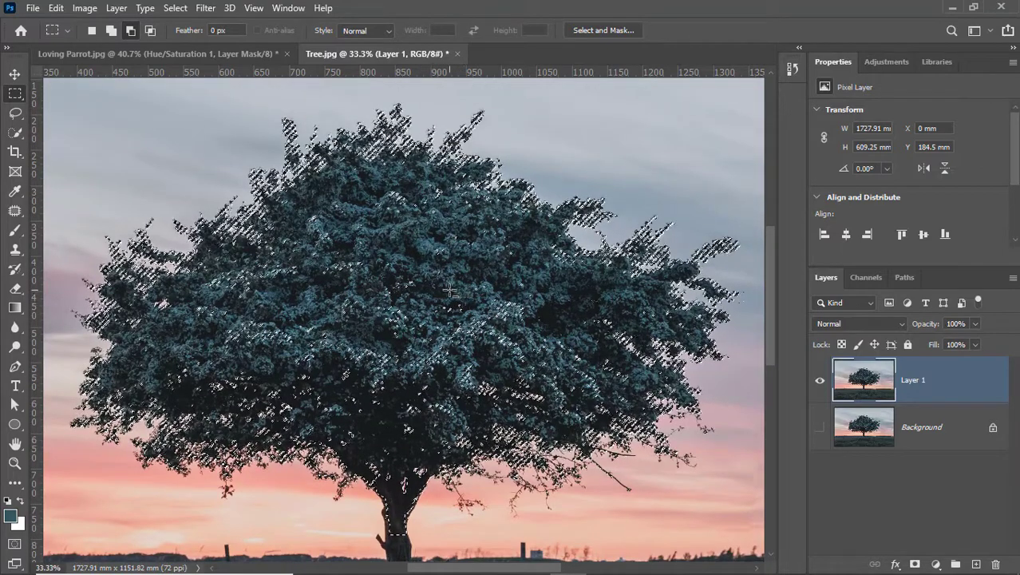
{"action": "key", "text": "ctrl+0"}
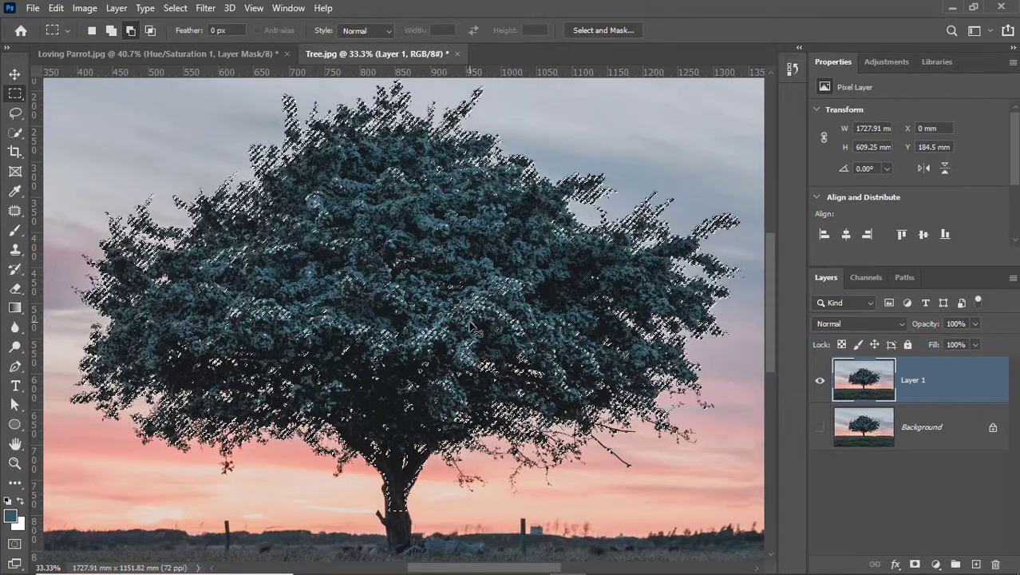
{"action": "scroll", "coordinate": [469, 325], "scroll_direction": "down", "scroll_amount": 3}
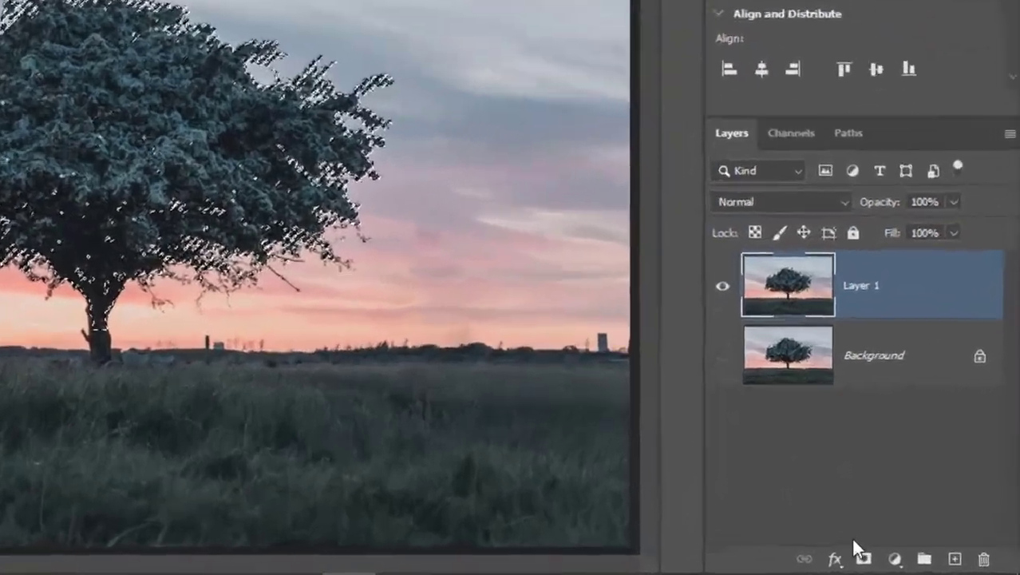
{"action": "left_click", "coordinate": [913, 564]}
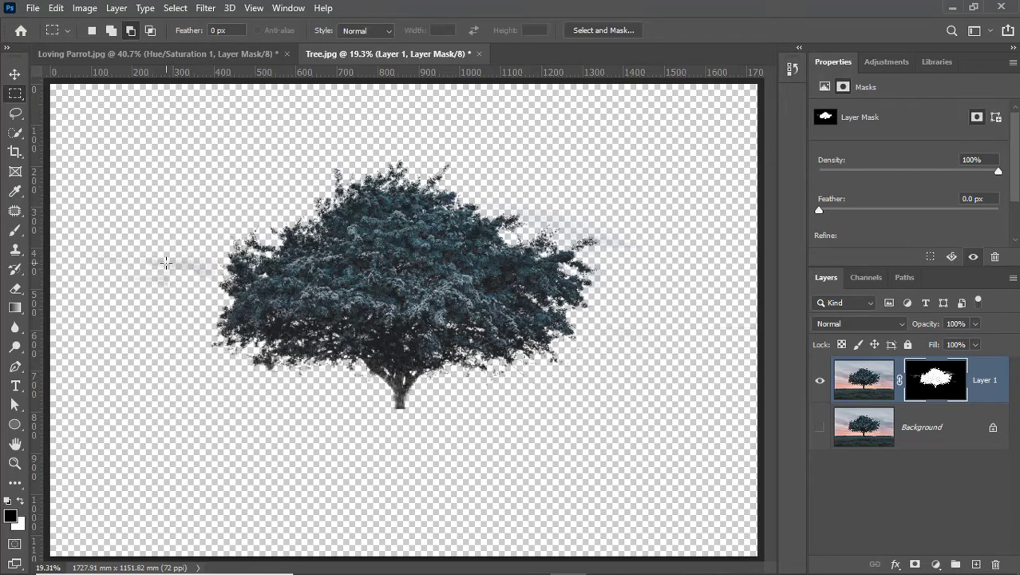
Step: Paint black on Layer 1's mask with a 250 px brush to hide the faint sky remnant beside the tree's left side
{"action": "left_click", "coordinate": [13, 231]}
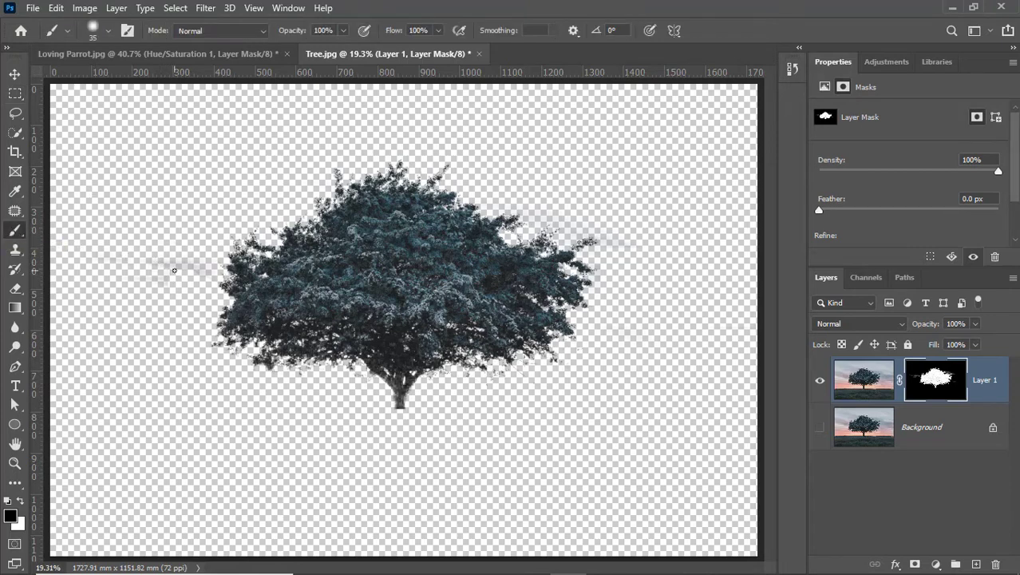
{"action": "key", "text": "bracketright"}
{"action": "key", "text": "bracketright"}
{"action": "key", "text": "bracketright"}
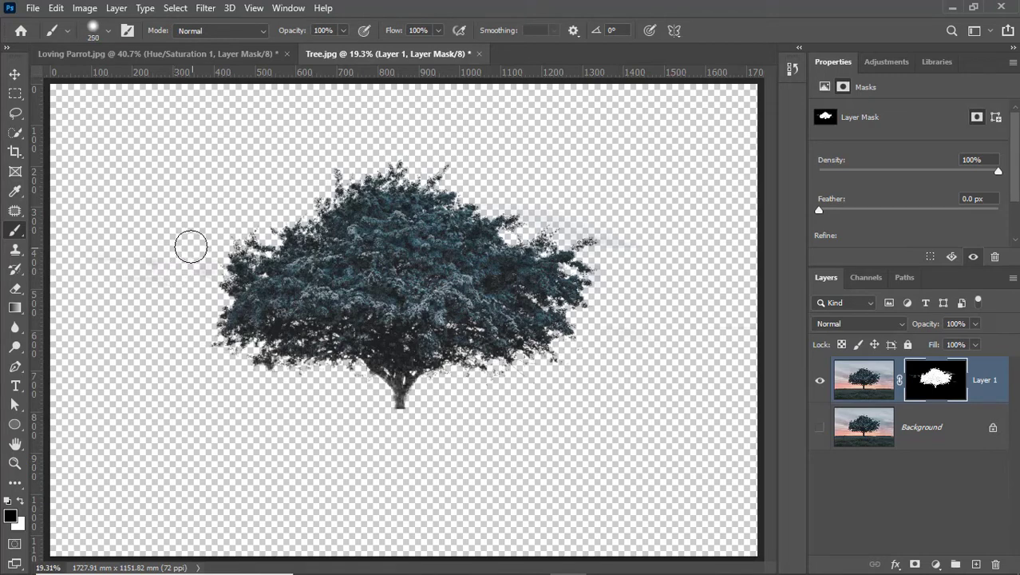
{"action": "mouse_move", "coordinate": [189, 267]}
{"action": "left_mouse_down"}
{"action": "mouse_move", "coordinate": [188, 292]}
{"action": "mouse_move", "coordinate": [153, 265]}
{"action": "left_mouse_up"}
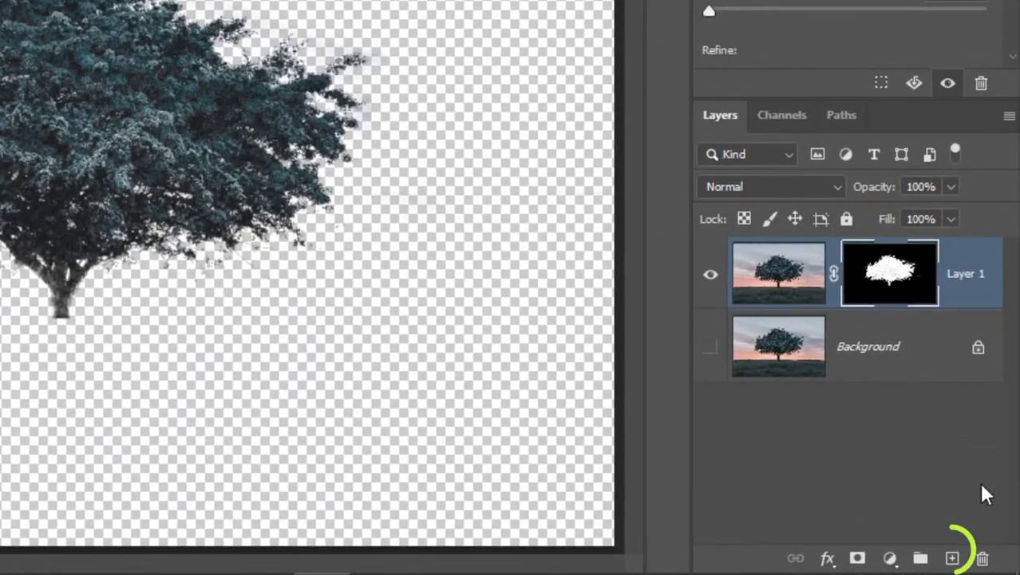
Step: Add a new layer beneath Layer 1 and fill it with the dark teal foreground color as a contrasting backdrop
{"action": "left_click", "coordinate": [952, 558]}
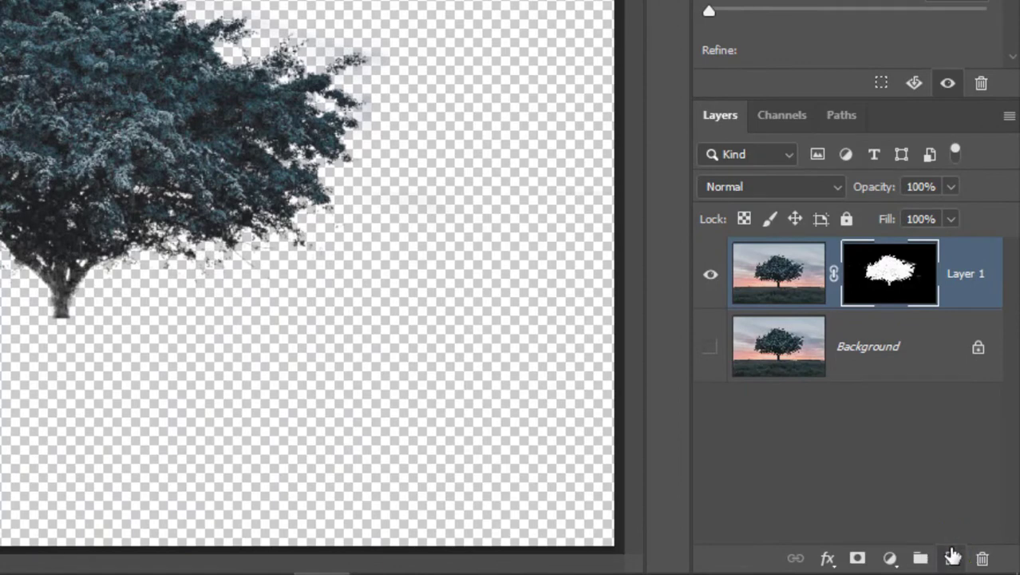
{"action": "left_click_drag", "start_coordinate": [916, 286], "coordinate": [927, 375]}
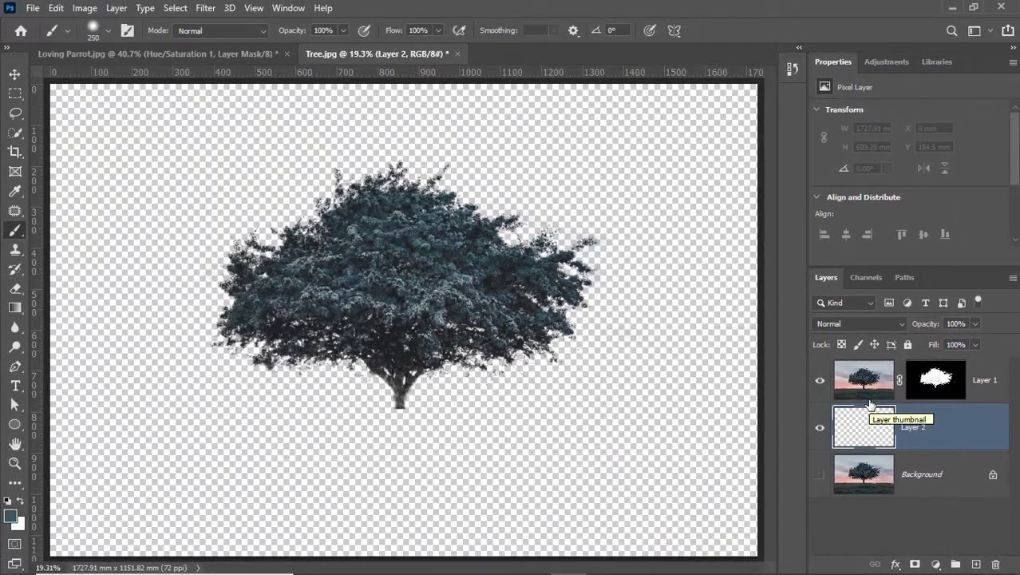
{"action": "key", "text": "alt+BackSpace"}
Step: Paint black on Layer 1's mask with a 300 px brush over the remaining sky remnants around the tree
{"action": "left_click", "coordinate": [936, 380]}
{"action": "key", "text": "d"}
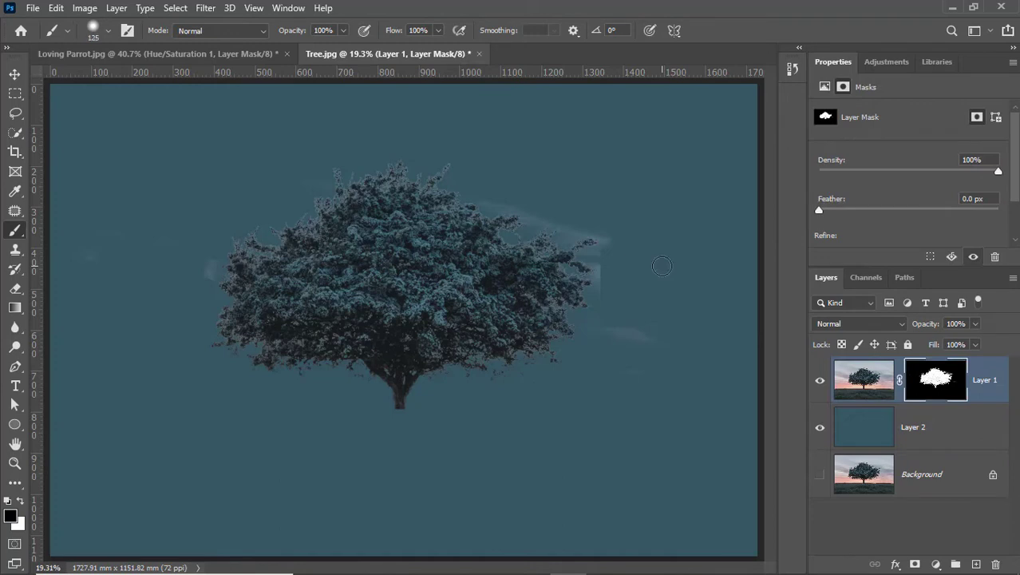
{"action": "key", "text": "bracketright"}
{"action": "key", "text": "bracketright"}
{"action": "key", "text": "bracketright"}
{"action": "key", "text": "bracketright"}
{"action": "key", "text": "bracketright"}
{"action": "key", "text": "bracketright"}
{"action": "key", "text": "bracketleft"}
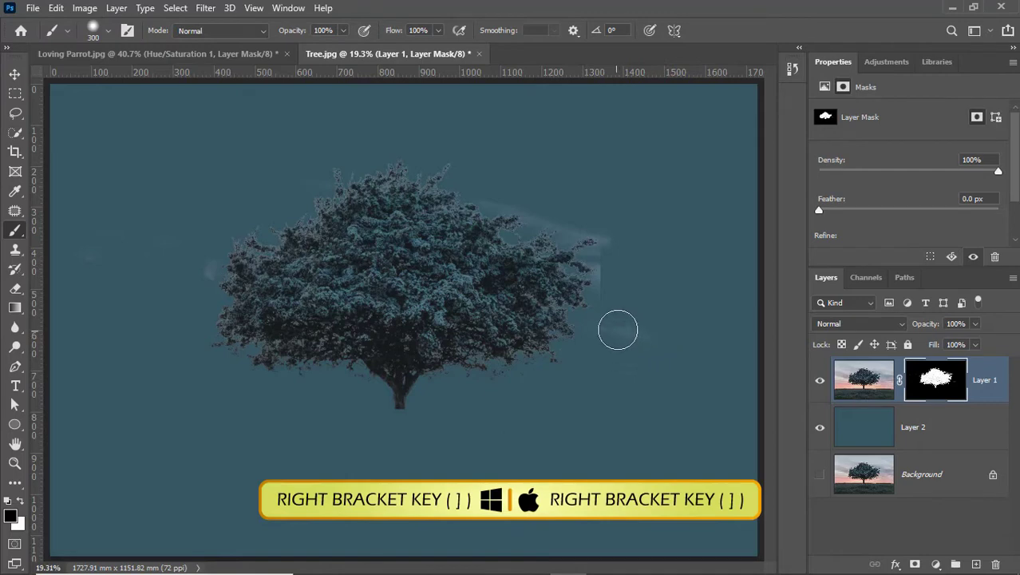
{"action": "mouse_move", "coordinate": [660, 343]}
{"action": "left_mouse_down"}
{"action": "mouse_move", "coordinate": [629, 240]}
{"action": "mouse_move", "coordinate": [609, 268]}
{"action": "mouse_move", "coordinate": [549, 182]}
{"action": "mouse_move", "coordinate": [574, 217]}
{"action": "mouse_move", "coordinate": [507, 193]}
{"action": "mouse_move", "coordinate": [585, 216]}
{"action": "mouse_move", "coordinate": [615, 277]}
{"action": "mouse_move", "coordinate": [584, 381]}
{"action": "mouse_move", "coordinate": [192, 258]}
{"action": "mouse_move", "coordinate": [138, 254]}
{"action": "mouse_move", "coordinate": [302, 185]}
{"action": "mouse_move", "coordinate": [305, 142]}
{"action": "mouse_move", "coordinate": [364, 122]}
{"action": "mouse_move", "coordinate": [439, 124]}
{"action": "mouse_move", "coordinate": [514, 150]}
{"action": "mouse_move", "coordinate": [533, 197]}
{"action": "left_mouse_up"}
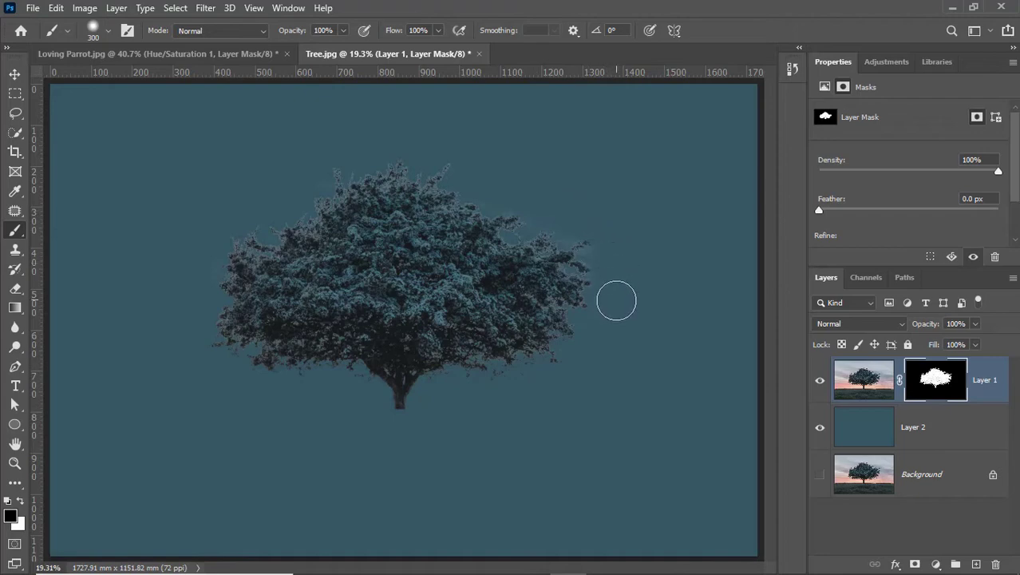
Step: Delete the teal backdrop layer, Layer 2
{"action": "key", "text": "alt+["}
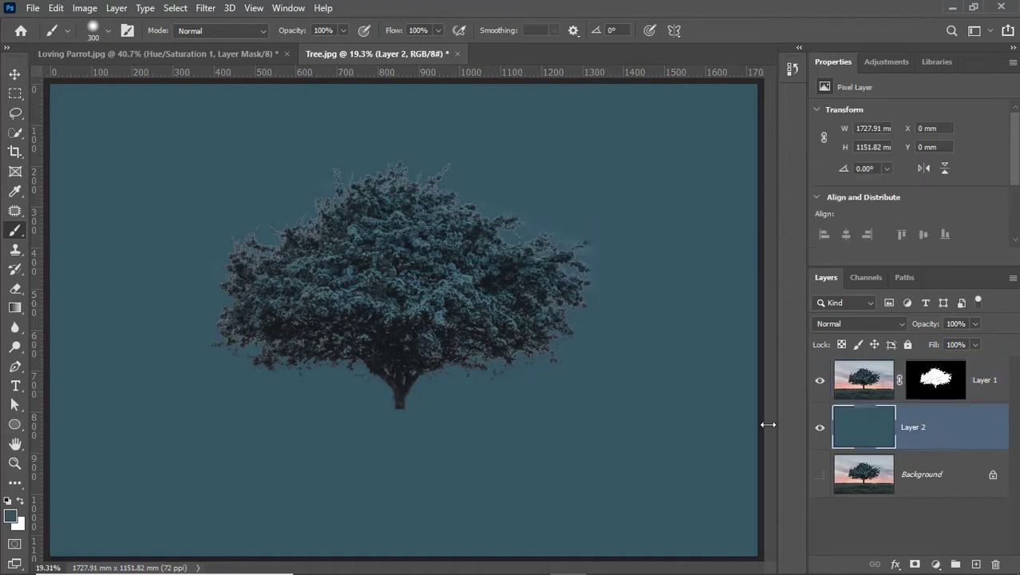
{"action": "right_click", "coordinate": [942, 436]}
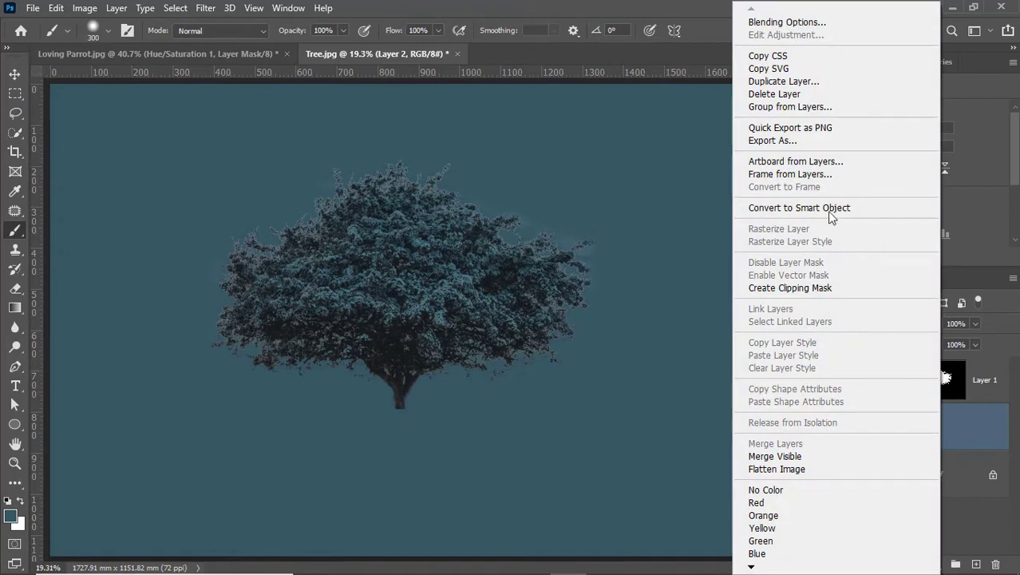
{"action": "left_click", "coordinate": [765, 95]}
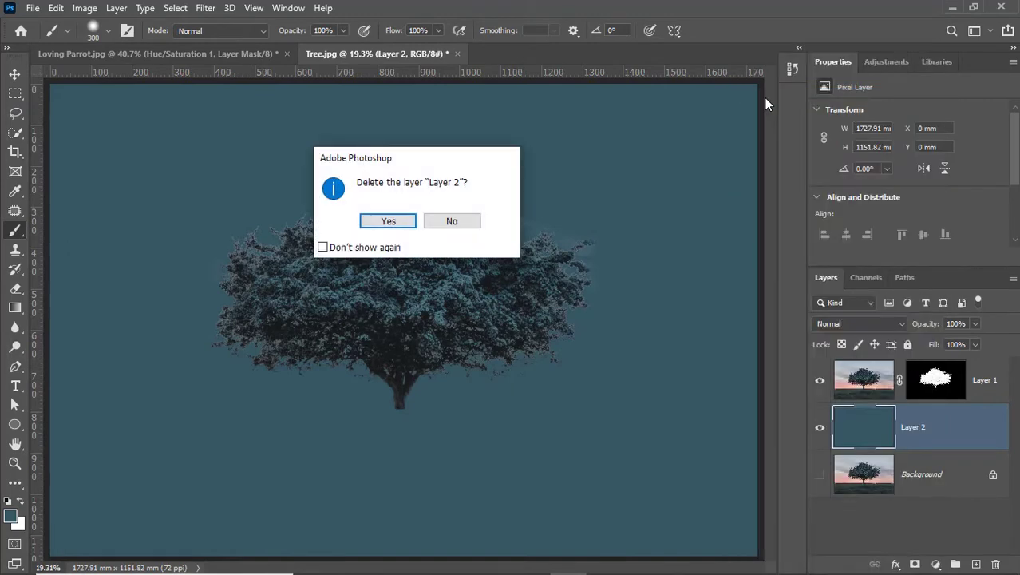
{"action": "key", "text": "Return"}
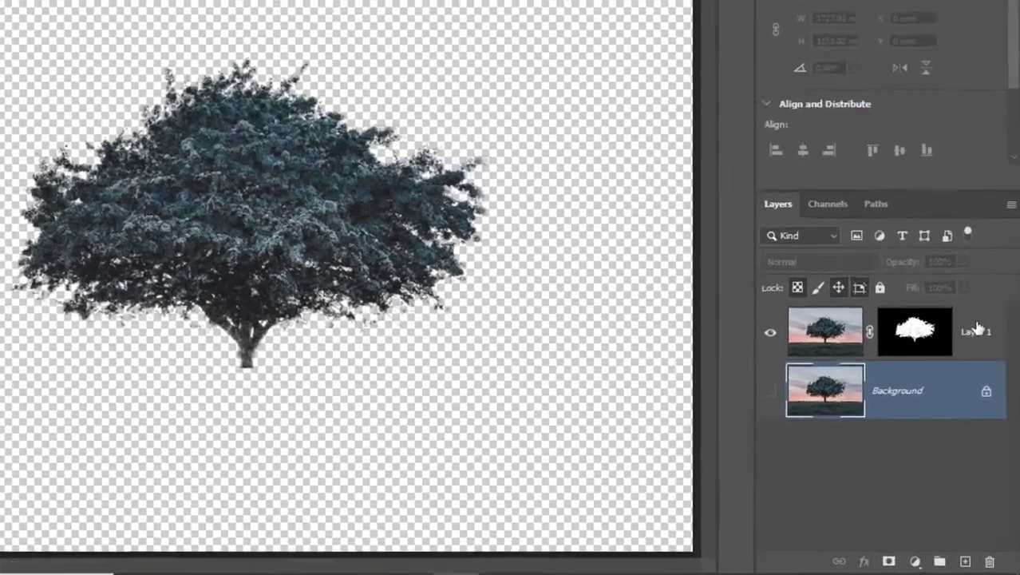
Step: Add a Hue/Saturation adjustment layer above Layer 1 and set its hue to -70
{"action": "left_click", "coordinate": [981, 398]}
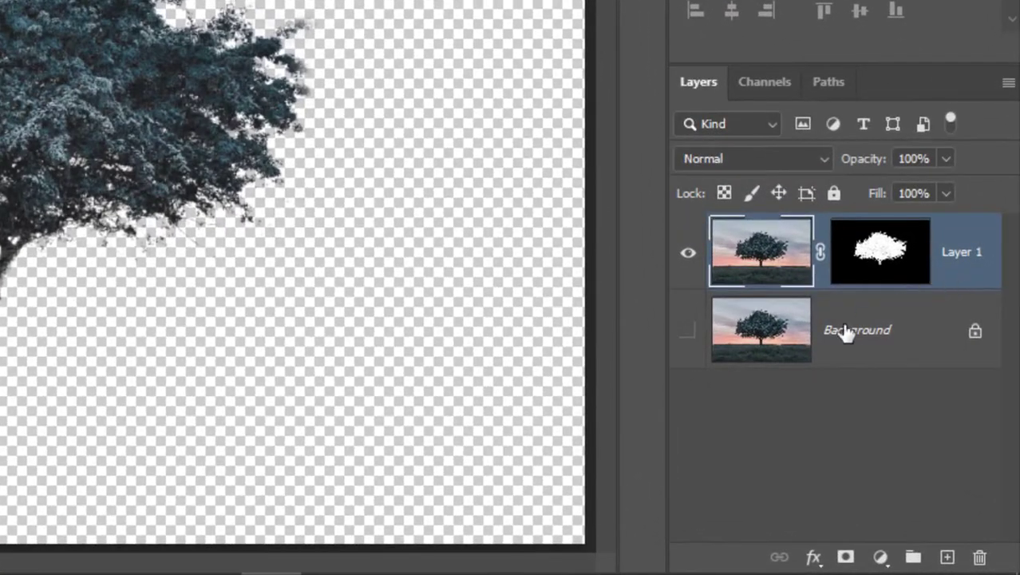
{"action": "left_click", "coordinate": [882, 556]}
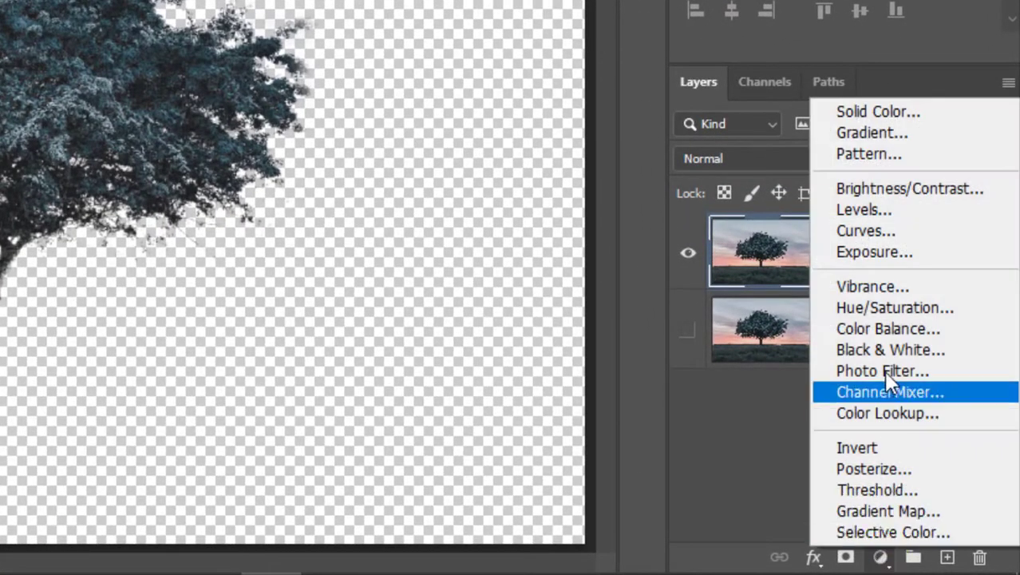
{"action": "left_click", "coordinate": [912, 304]}
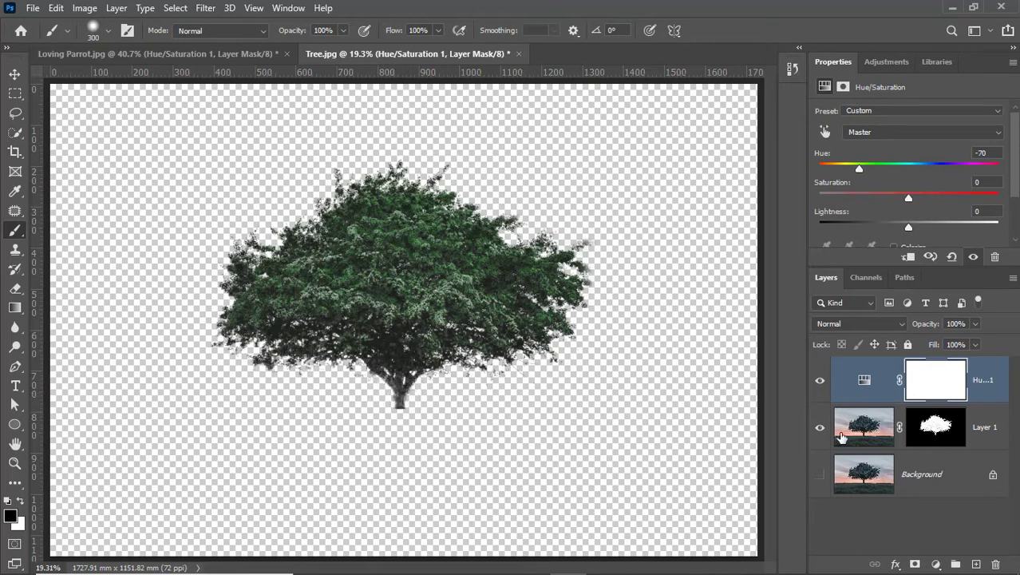
Step: Set the 300 px brush's hardness to 91% and paint out the tree trunk on Layer 1's mask
{"action": "left_click", "coordinate": [939, 429]}
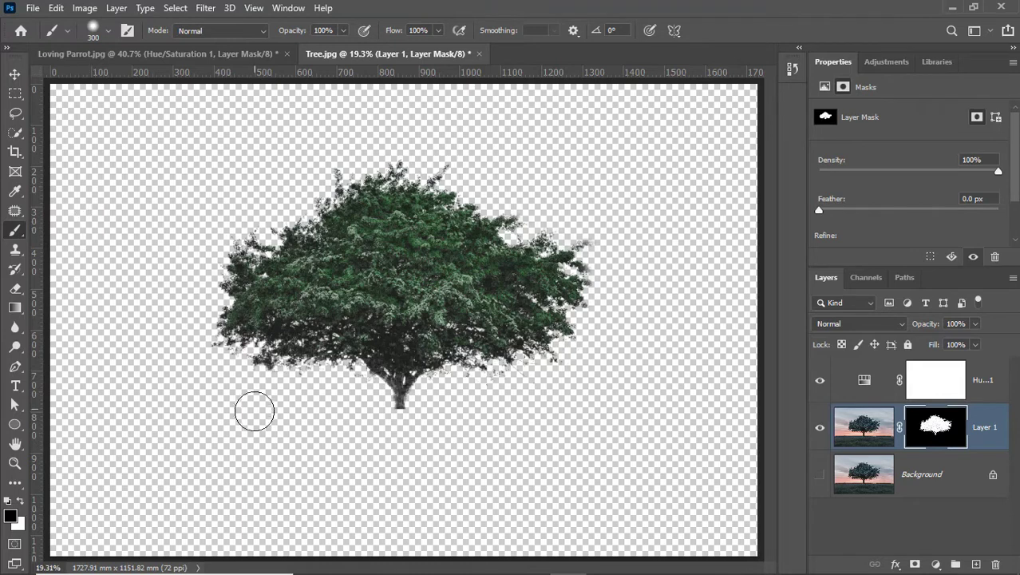
{"action": "right_click", "coordinate": [387, 406]}
{"action": "left_click_drag", "start_coordinate": [464, 376], "coordinate": [551, 377]}
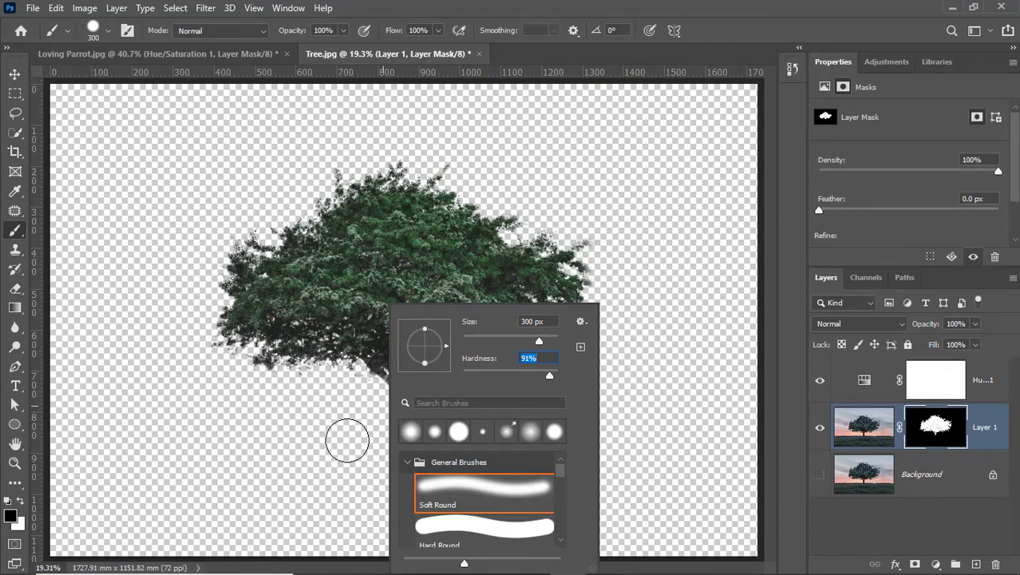
{"action": "key", "text": "Return"}
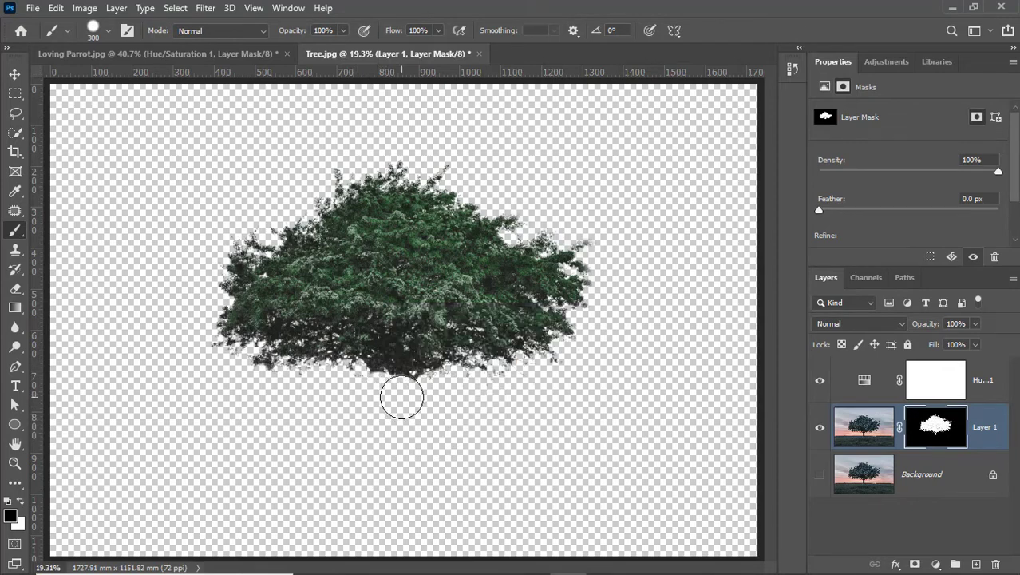
{"action": "mouse_move", "coordinate": [401, 397]}
{"action": "left_mouse_down"}
{"action": "mouse_move", "coordinate": [412, 392]}
{"action": "mouse_move", "coordinate": [376, 394]}
{"action": "left_mouse_up"}
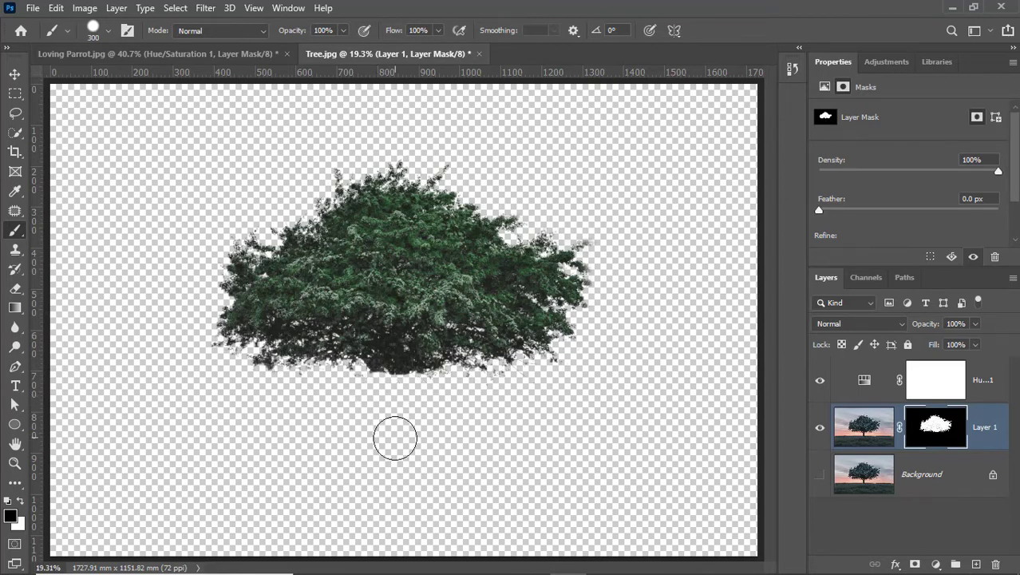
Step: Show the Background layer and clip the Hue/Saturation adjustment to Layer 1 so it recolours only the tree foliage
{"action": "left_click", "coordinate": [820, 477]}
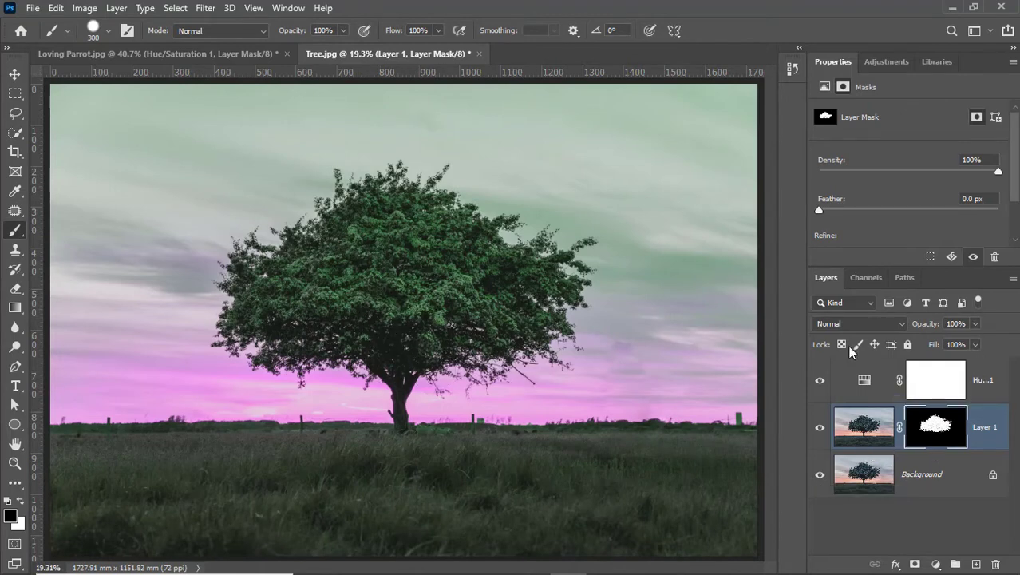
{"action": "left_click", "coordinate": [948, 377]}
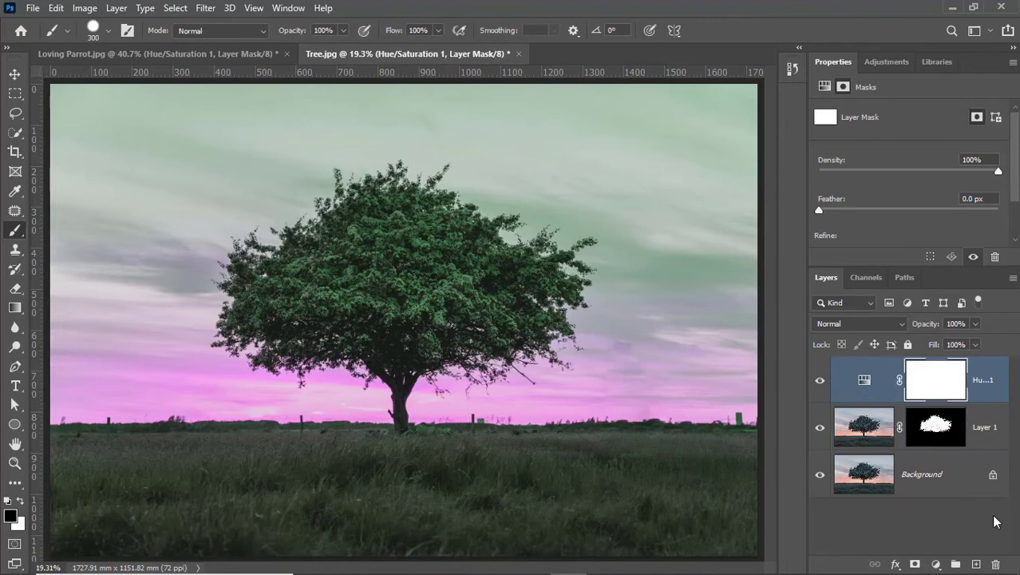
{"action": "right_click", "coordinate": [988, 400]}
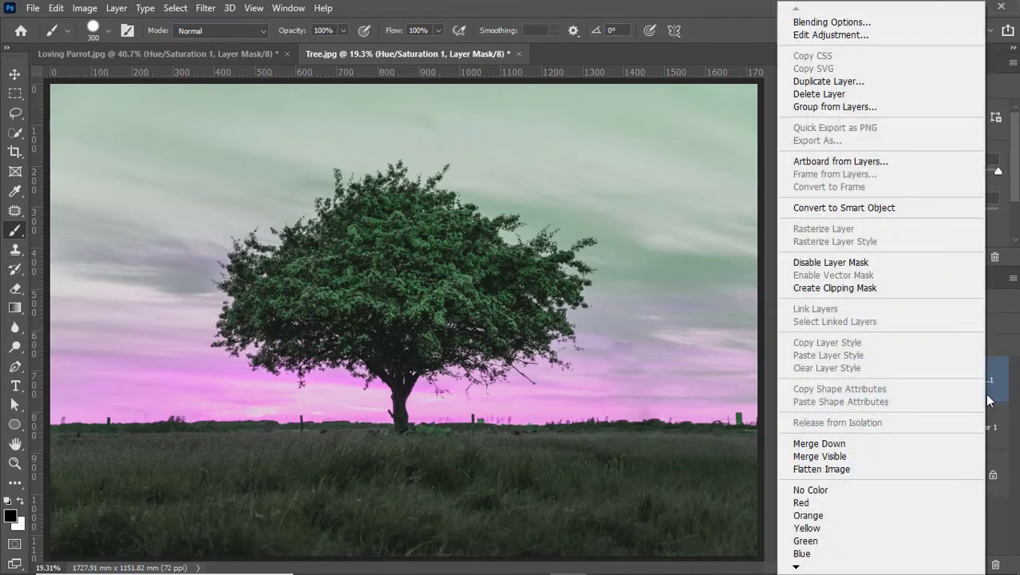
{"action": "left_click", "coordinate": [805, 290]}
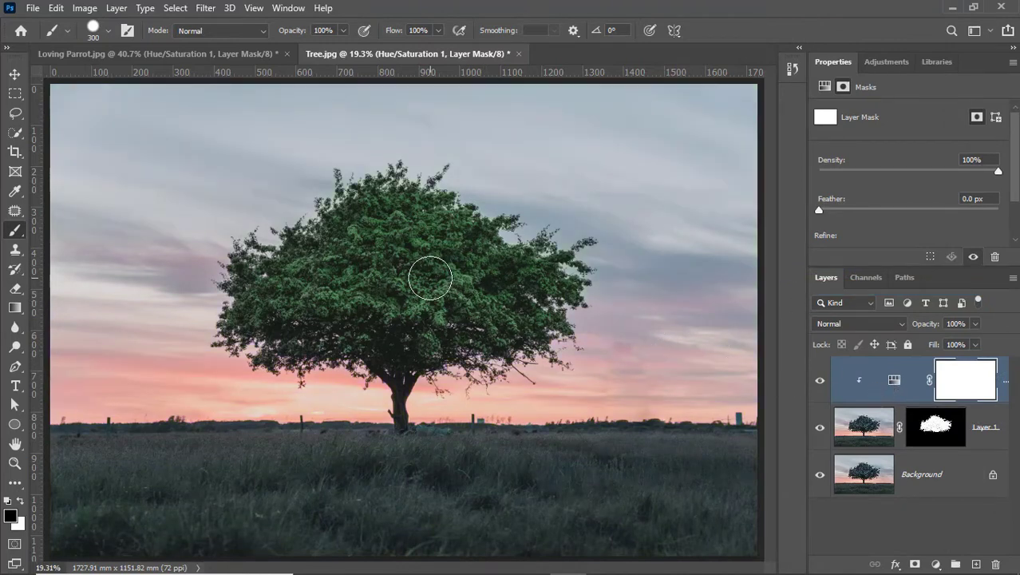
Step: Unlock the Background layer and add a Hue/Saturation adjustment layer directly above it with saturation reduced to -75
{"action": "left_click", "coordinate": [993, 474]}
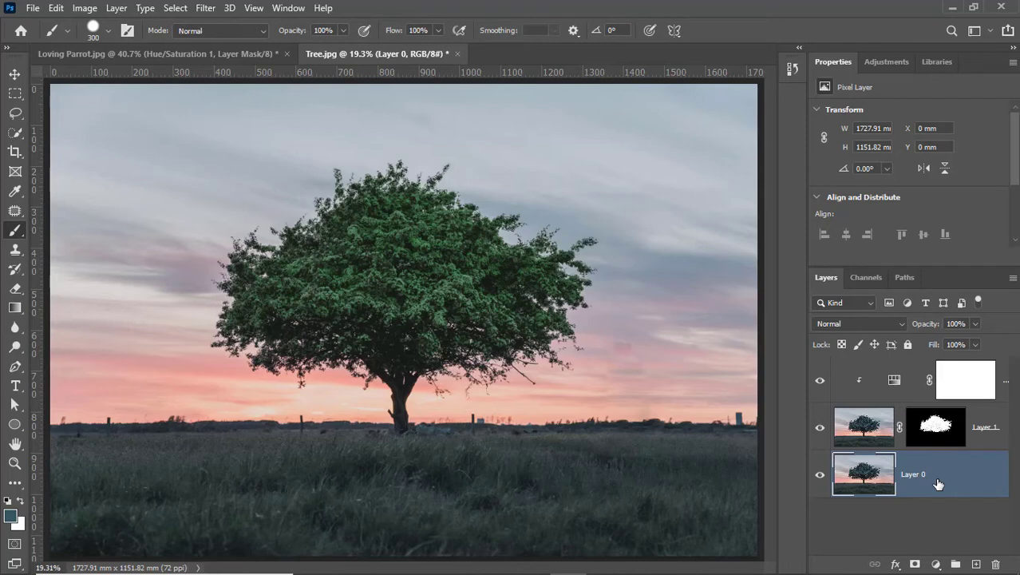
{"action": "left_click", "coordinate": [935, 564]}
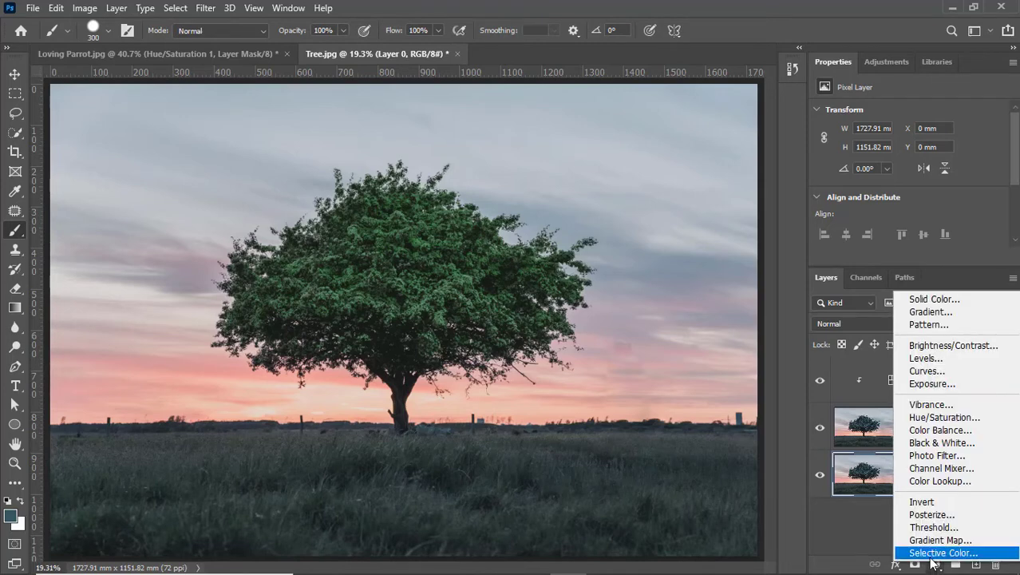
{"action": "left_click", "coordinate": [946, 418]}
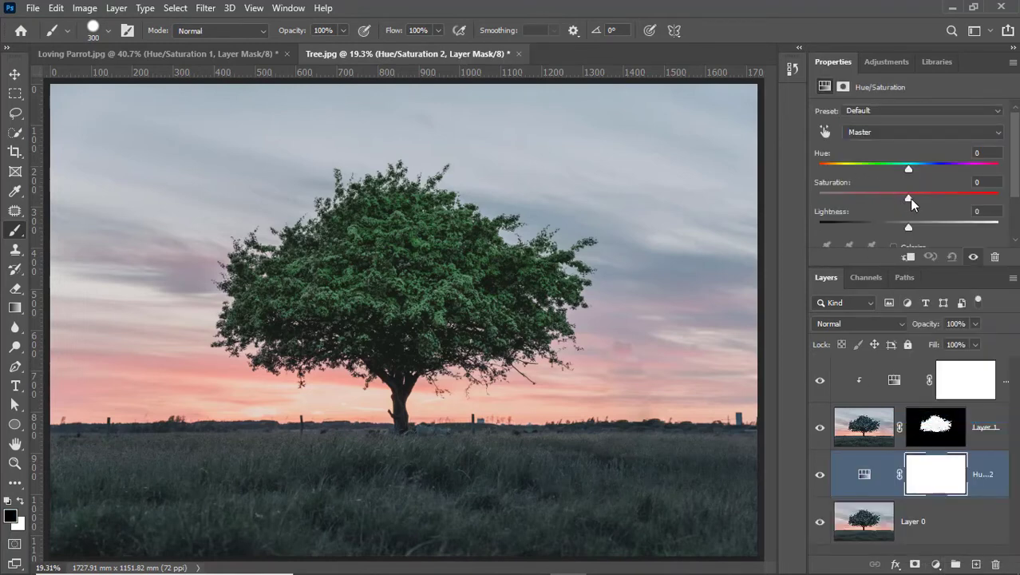
{"action": "left_click_drag", "start_coordinate": [912, 198], "coordinate": [892, 197]}
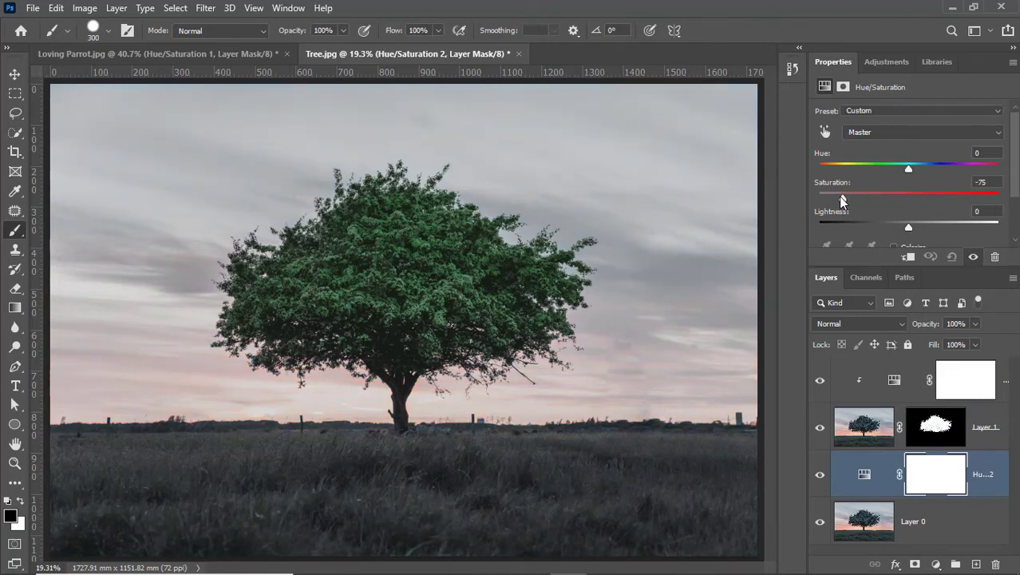